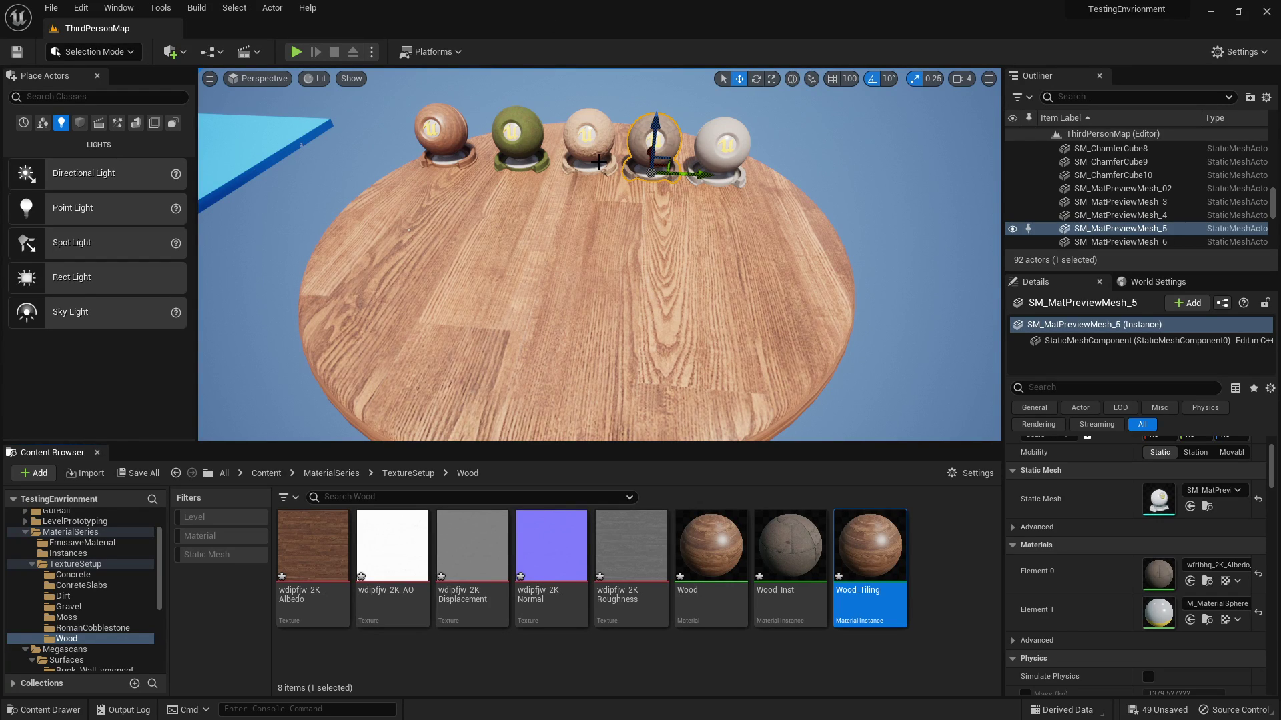
# Open the Wood_Tiling material instance and raise its Tiling parameter to about 4.48.
pyautogui.doubleClick(868, 560)
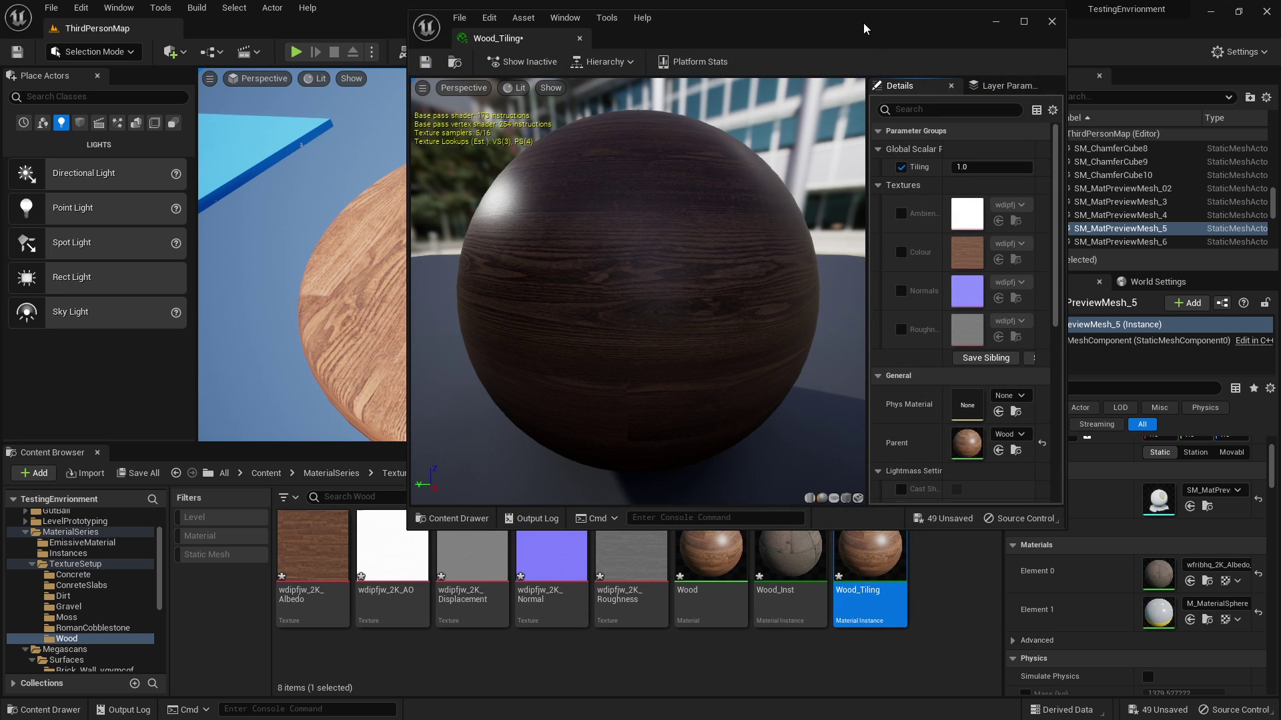
pyautogui.moveTo(864, 28); pyautogui.dragTo(1090, 108)
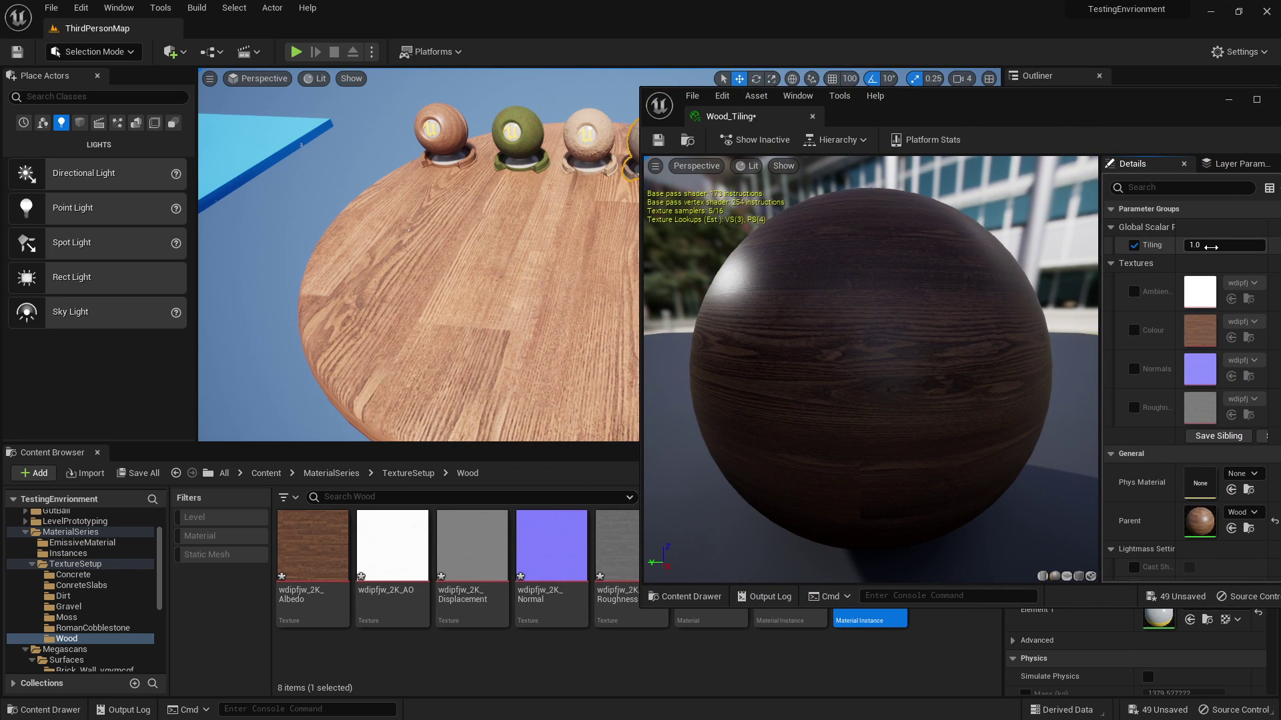
pyautogui.moveTo(1210, 247); pyautogui.dragTo(1258, 247)
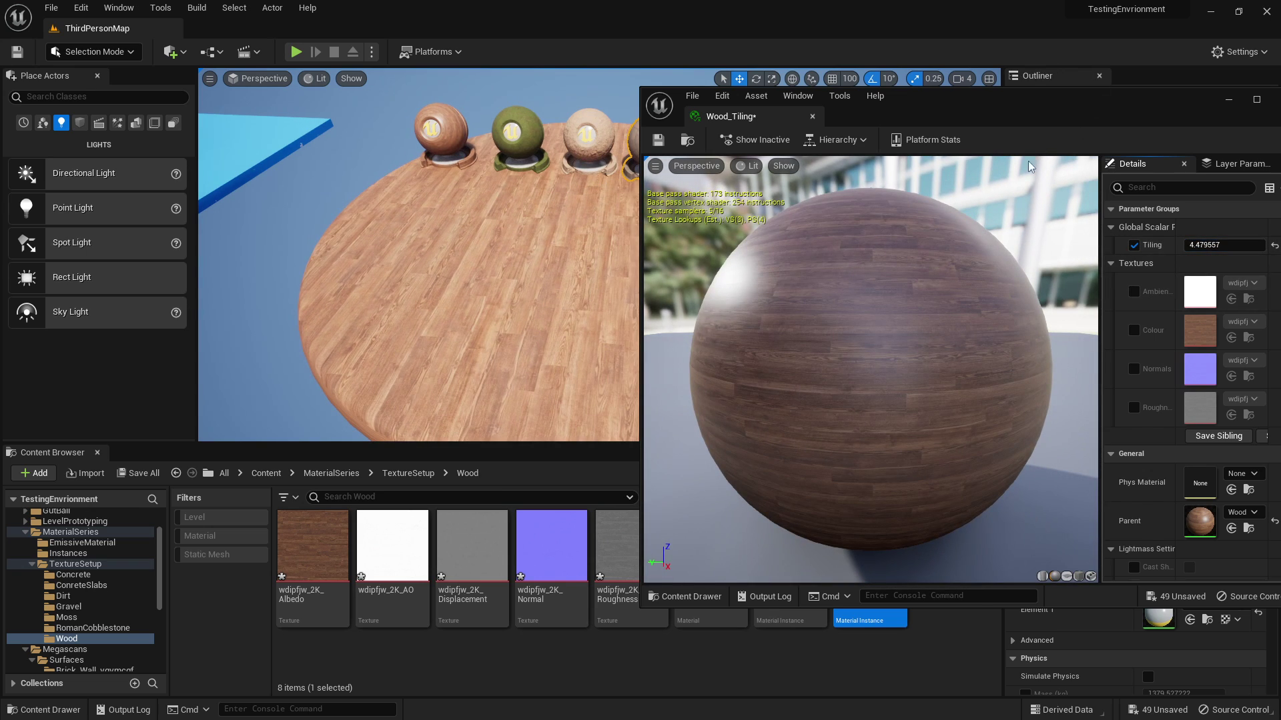
# Apply the Wood_Inst material instance to the round table and close the Wood_Tiling editor.
pyautogui.moveTo(783, 609); pyautogui.dragTo(509, 208)
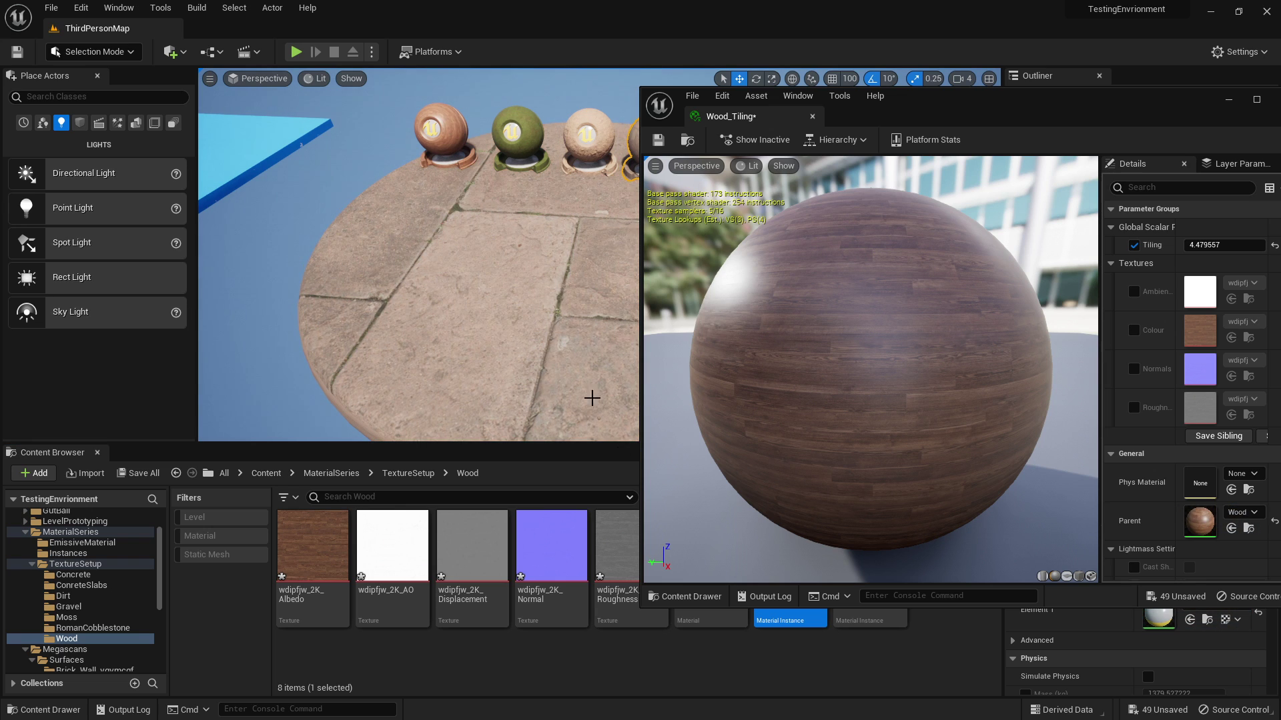
pyautogui.click(1256, 100)
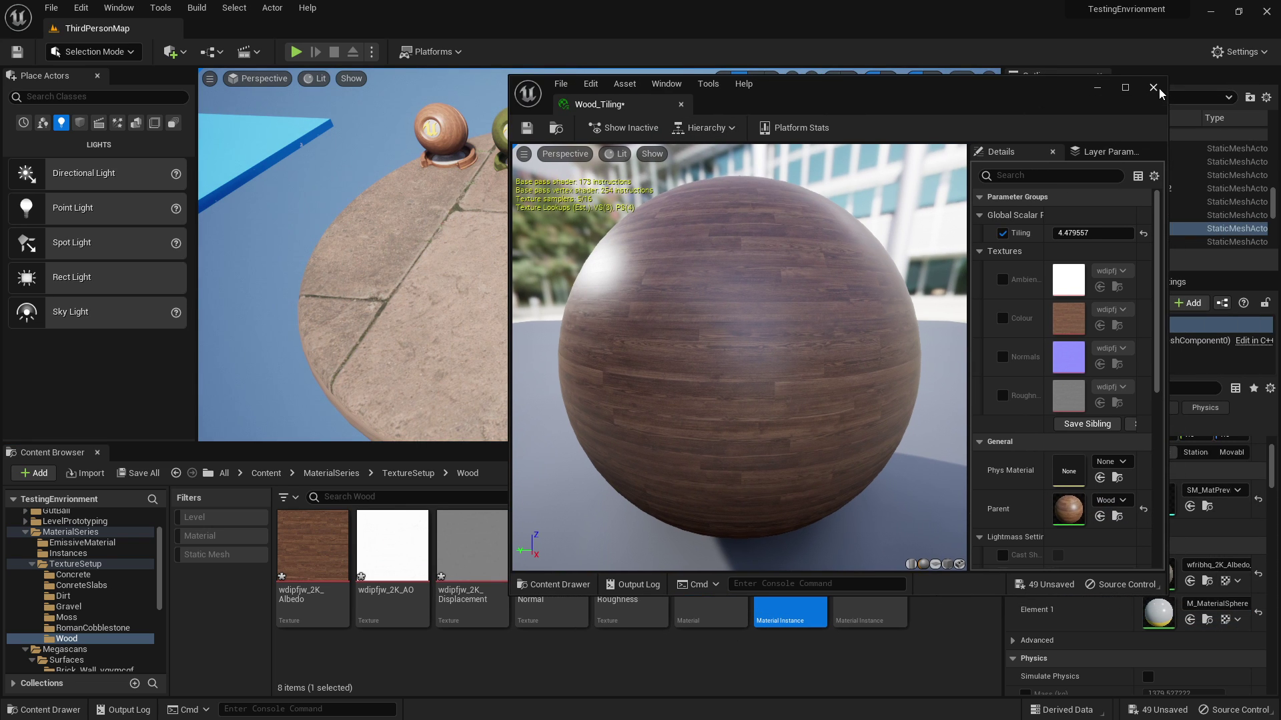
pyautogui.click(1159, 94)
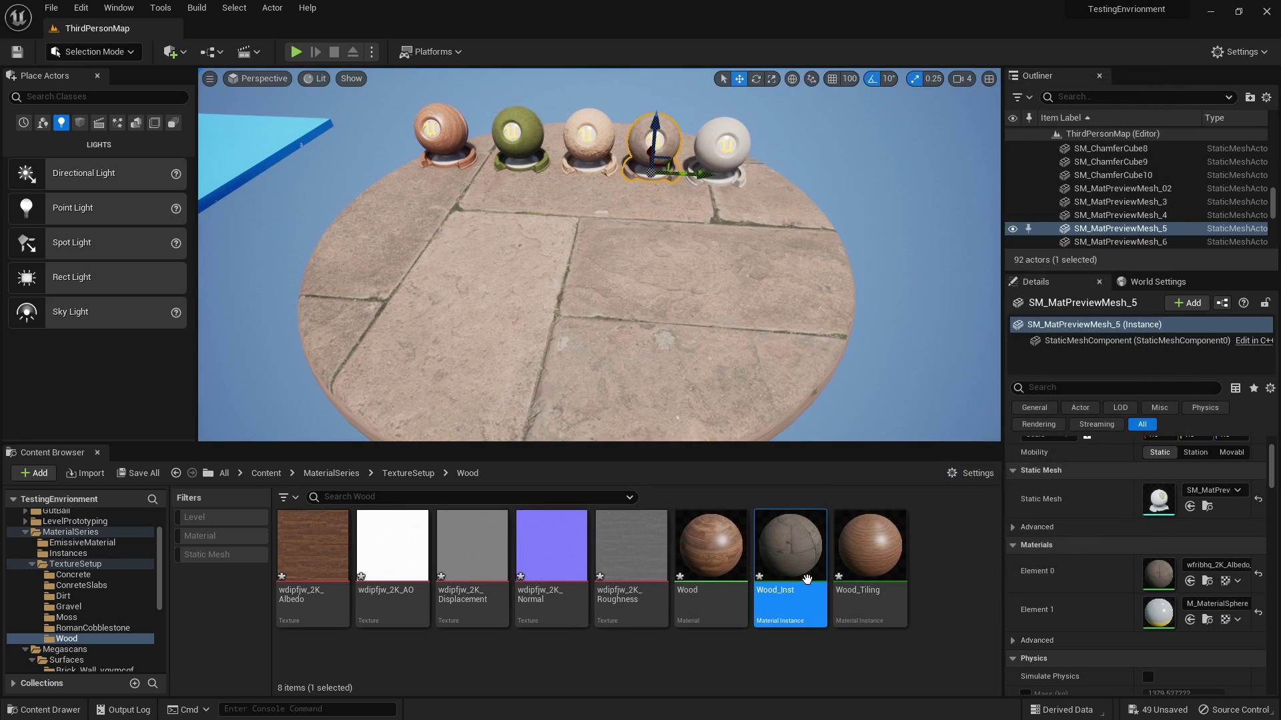
# Open the Wood_Inst material instance, enable its Tiling parameter and raise it to about 7.15.
pyautogui.doubleClick(781, 531)
pyautogui.moveTo(923, 105); pyautogui.dragTo(1047, 152)
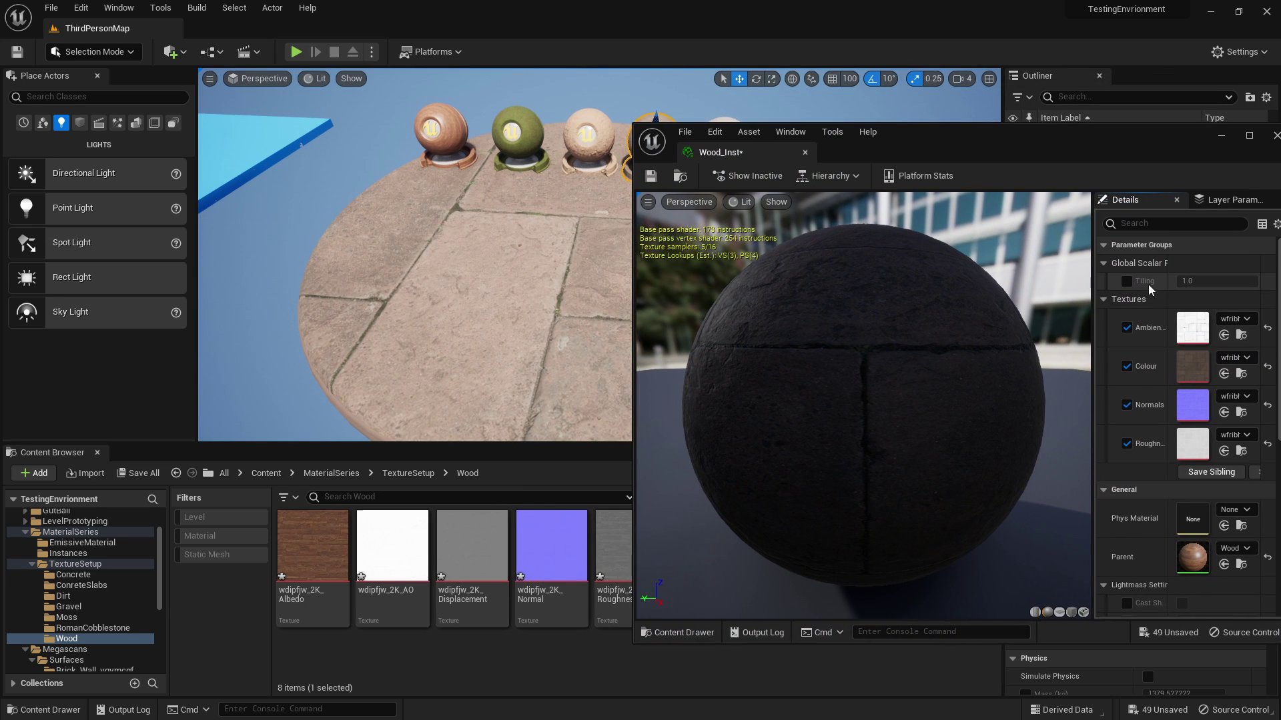
pyautogui.click(1206, 245)
pyautogui.click(1191, 242)
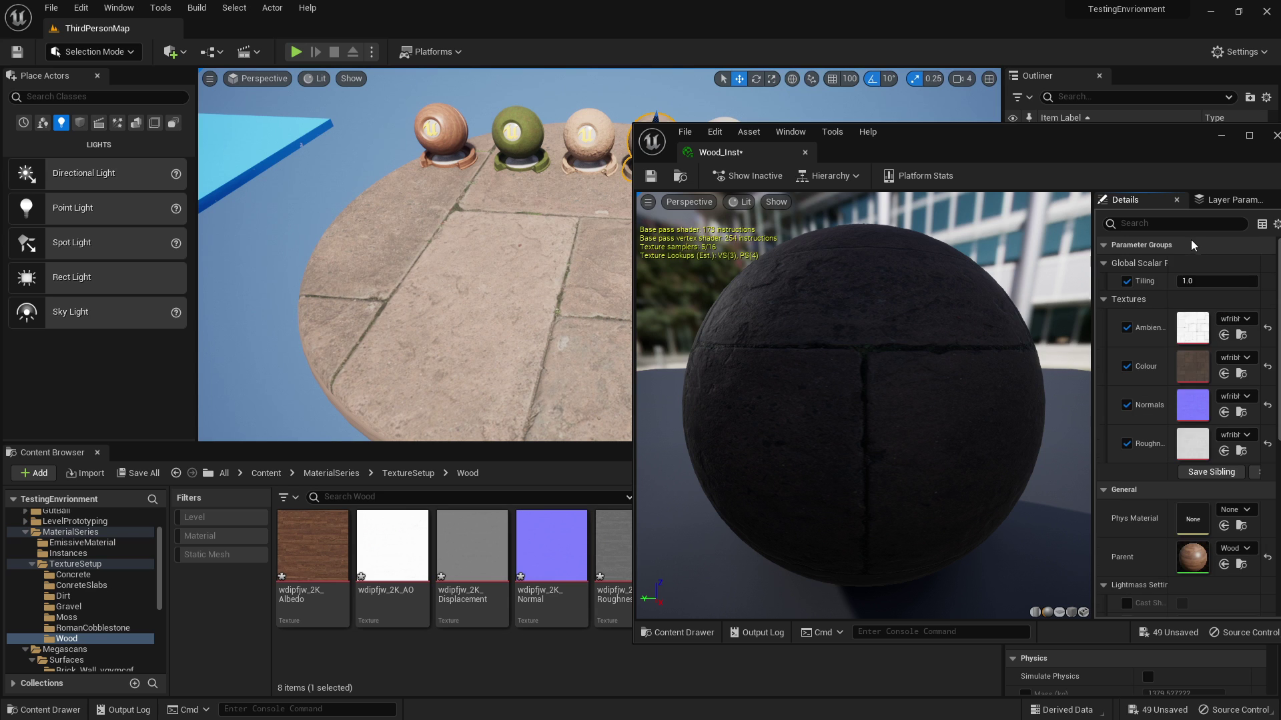
pyautogui.moveTo(1194, 278); pyautogui.dragTo(1274, 278)
pyautogui.press('w')
pyautogui.moveTo(467, 267); pyautogui.dragTo(510, 285, button='right')
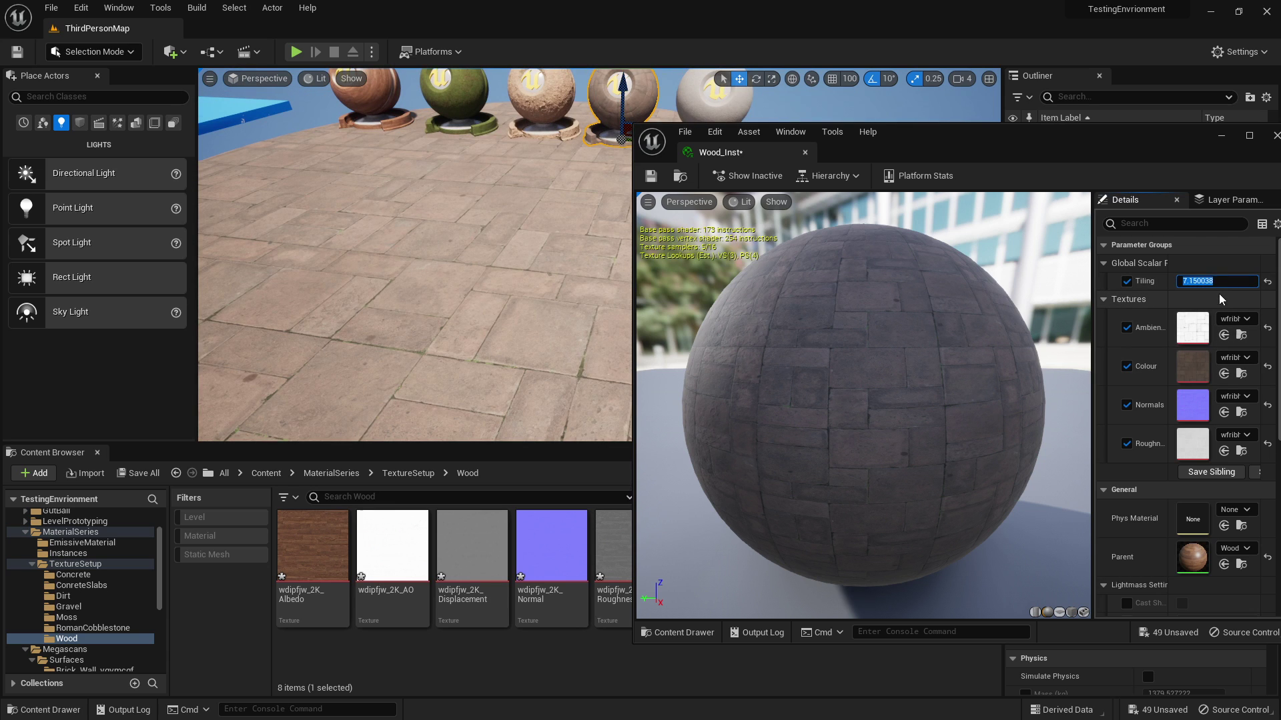
# Try a Tiling value of 10 on Wood_Inst, settle on 8, and close the instance editor.
pyautogui.write('10')
pyautogui.press('Return')
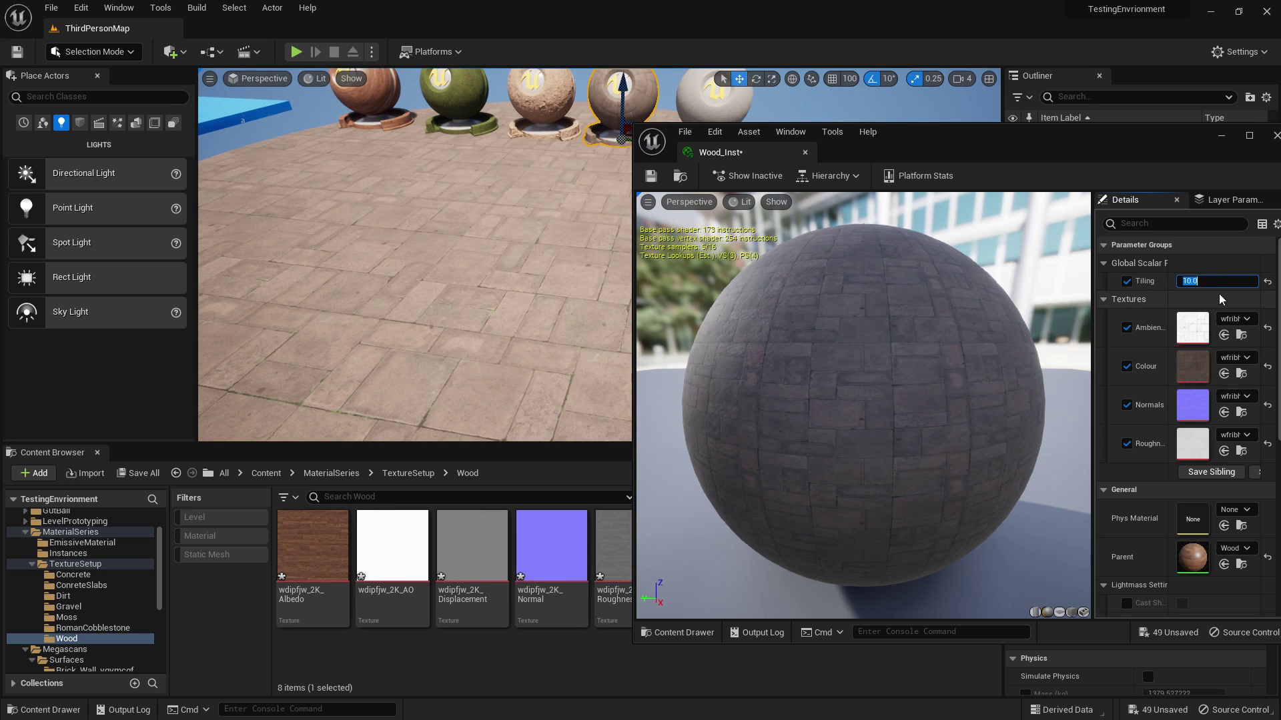
pyautogui.write('8')
pyautogui.press('Return')
pyautogui.scroll(5, 481, 285)
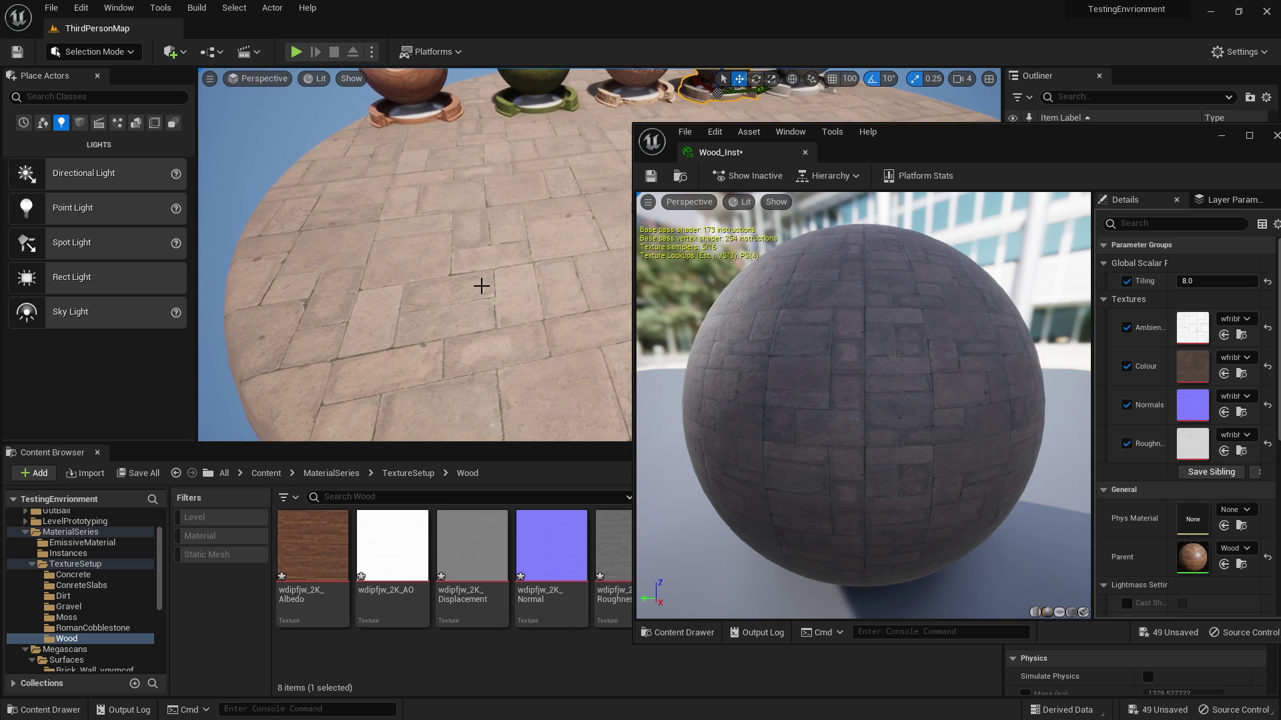
pyautogui.scroll(-3, 481, 285)
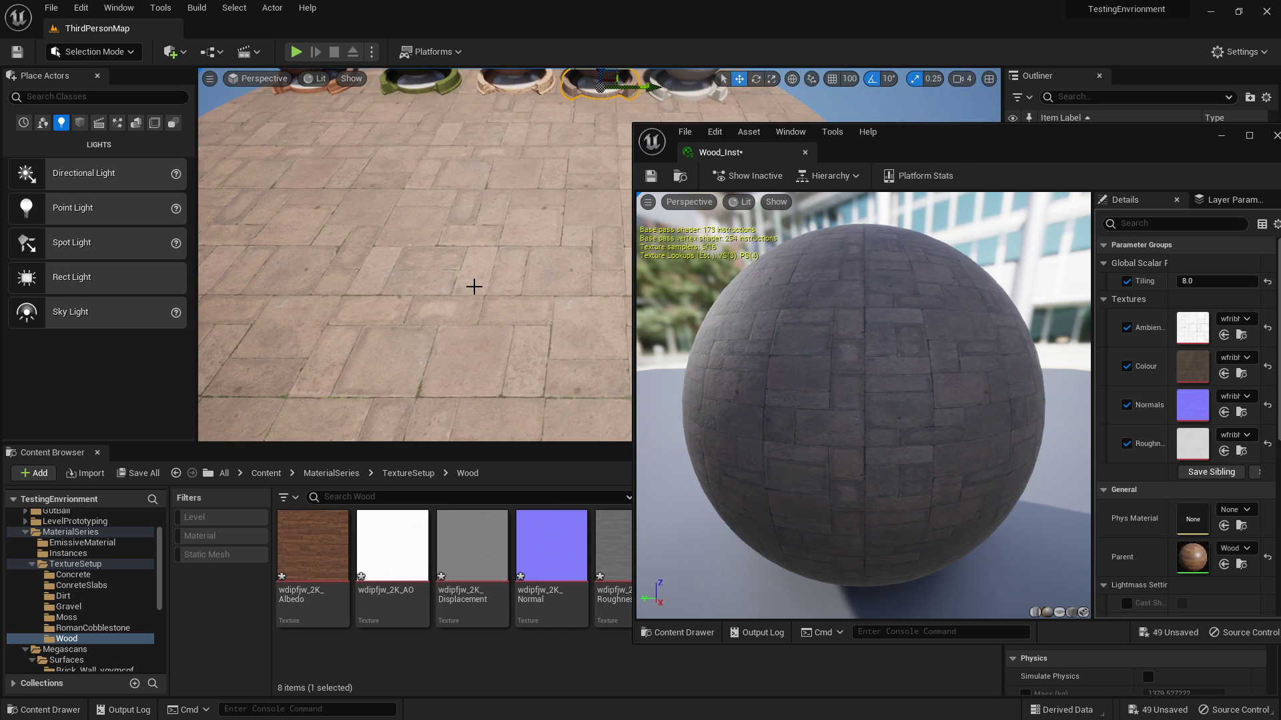
pyautogui.moveTo(1096, 145); pyautogui.dragTo(807, 141)
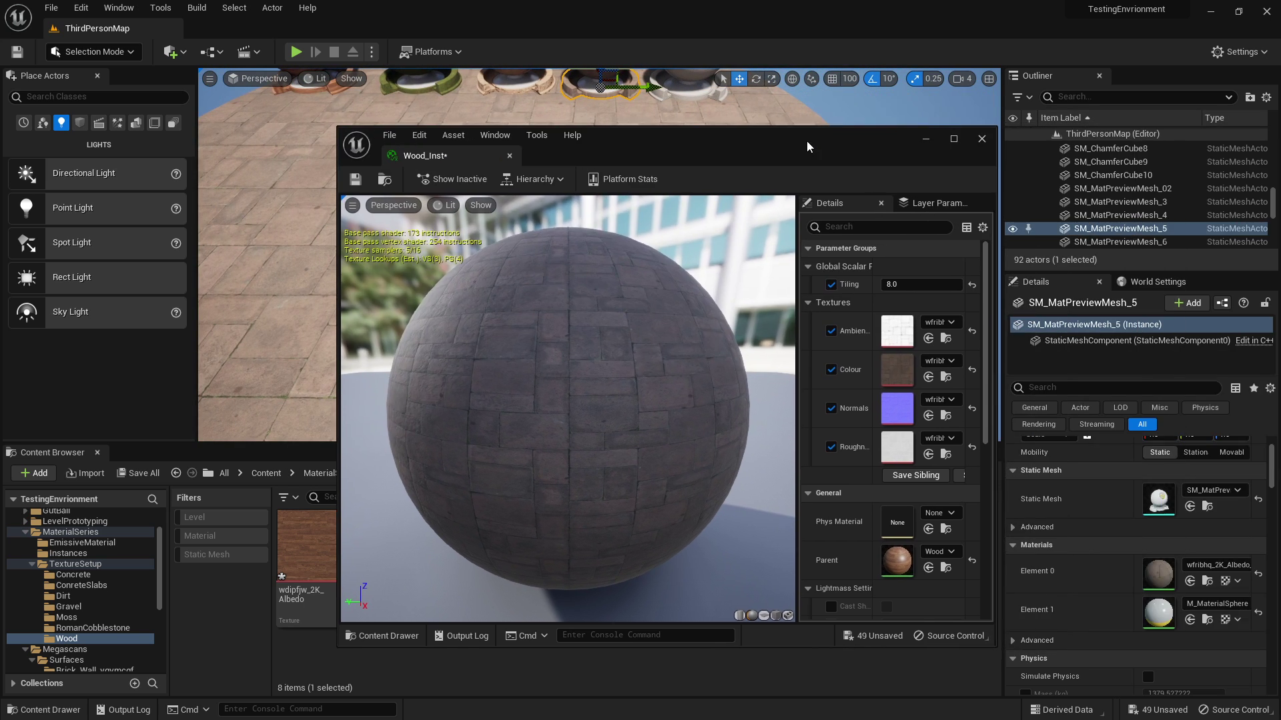
pyautogui.click(981, 138)
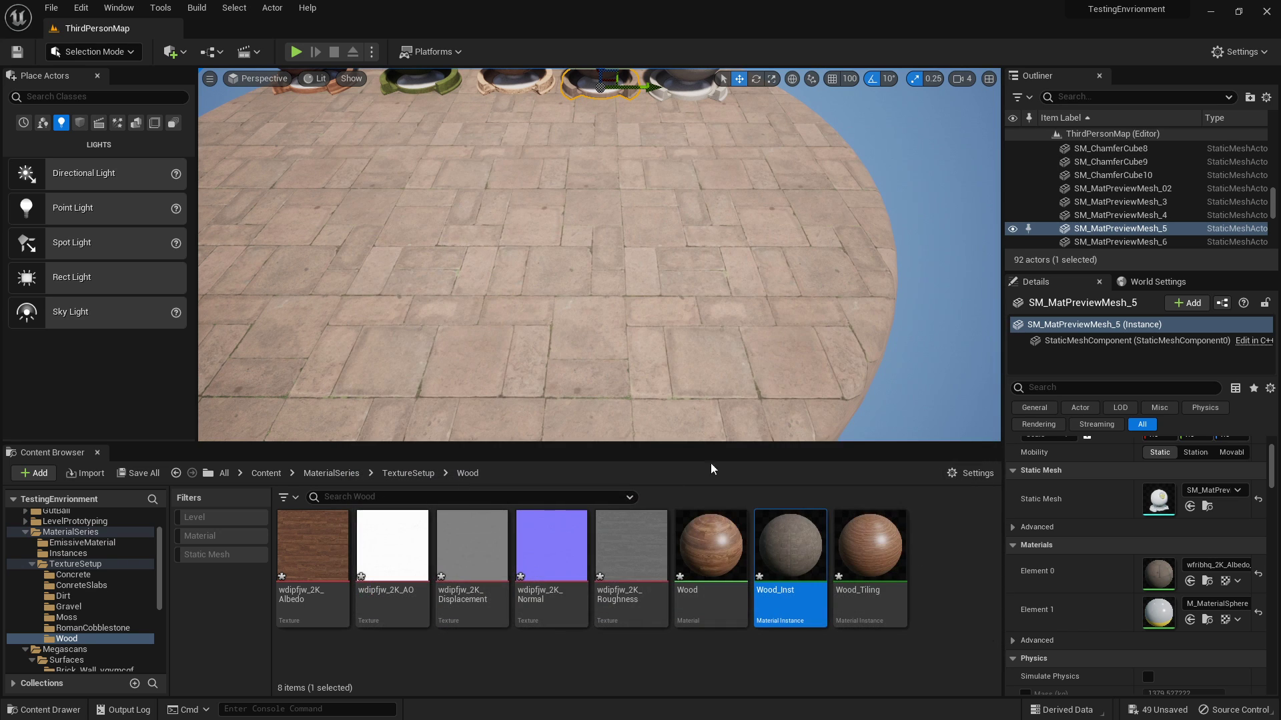
# Open the Wood material, remove the nodes feeding its texture UVs, and apply the change with the editor maximized.
pyautogui.doubleClick(725, 561)
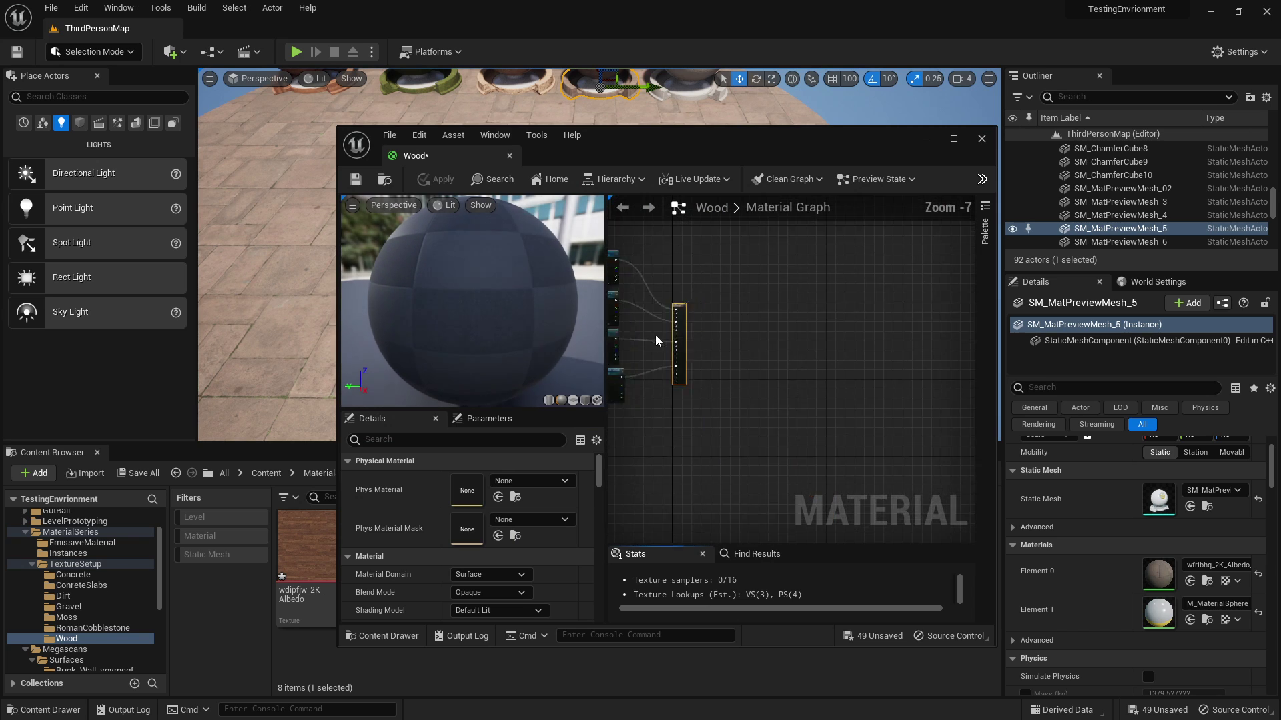
pyautogui.scroll(5, 867, 307)
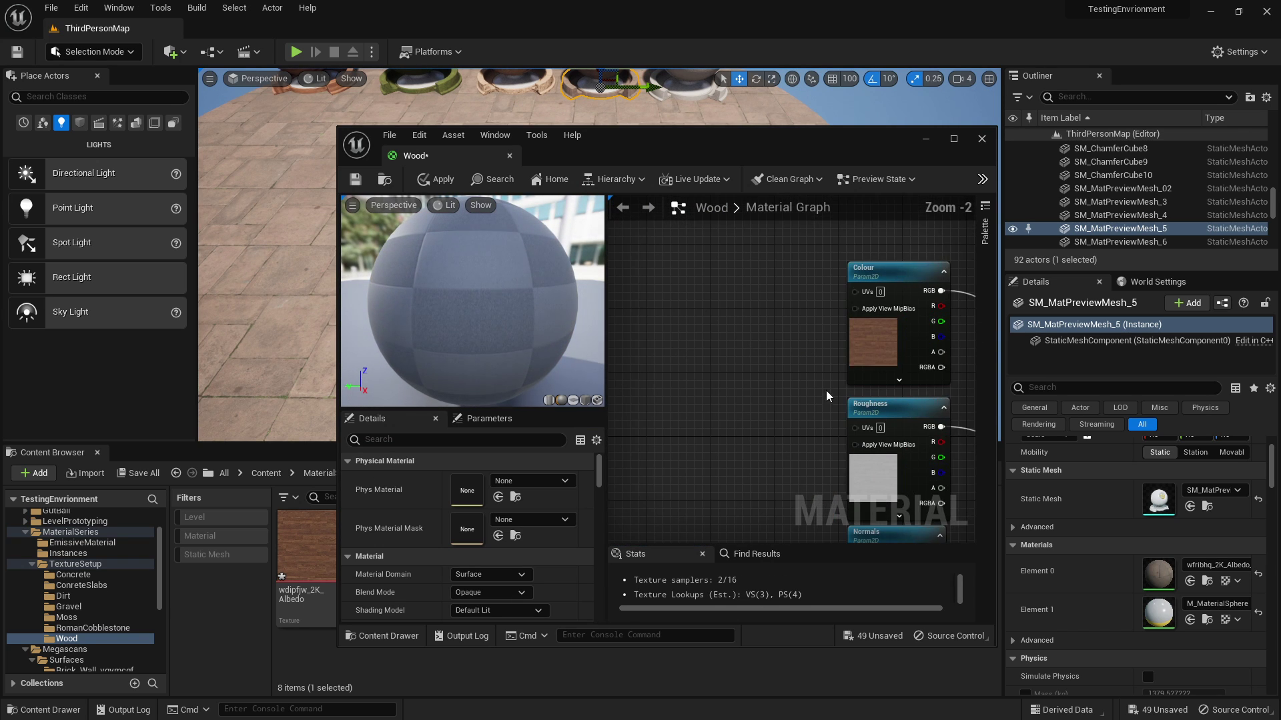
pyautogui.click(453, 182)
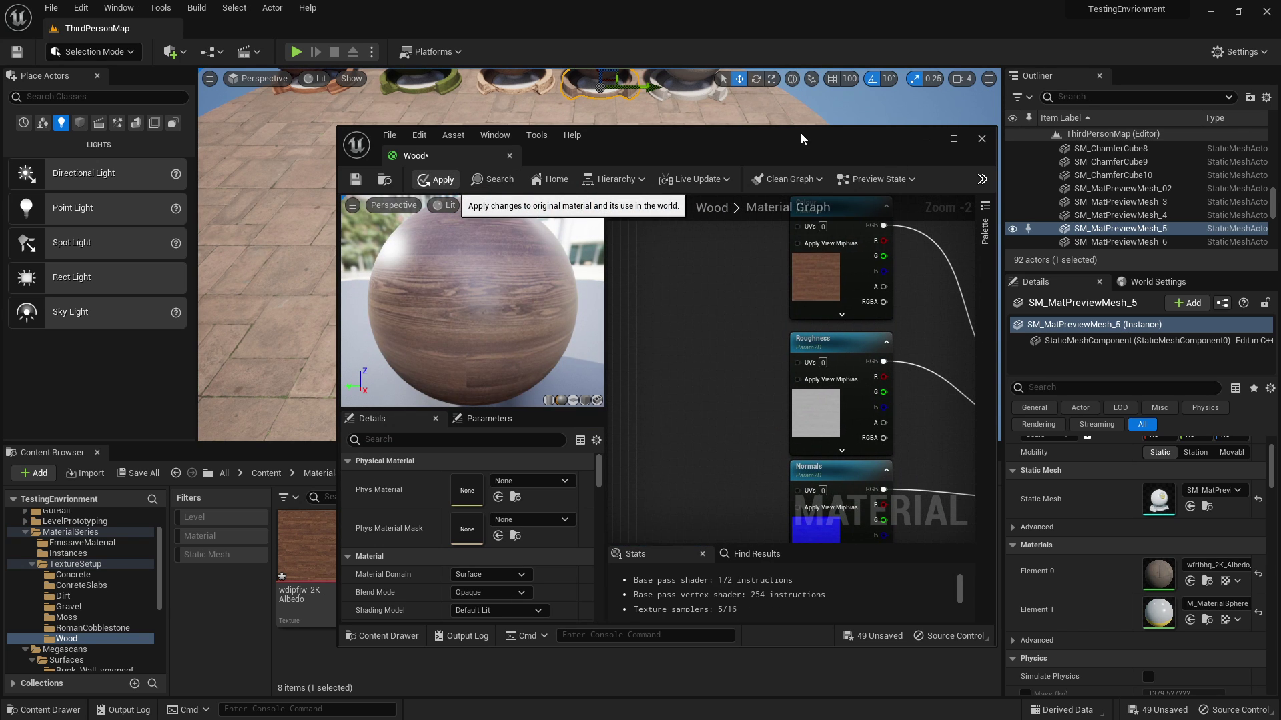
pyautogui.moveTo(832, 137); pyautogui.dragTo(965, 365)
pyautogui.moveTo(850, 357); pyautogui.dragTo(727, 2)
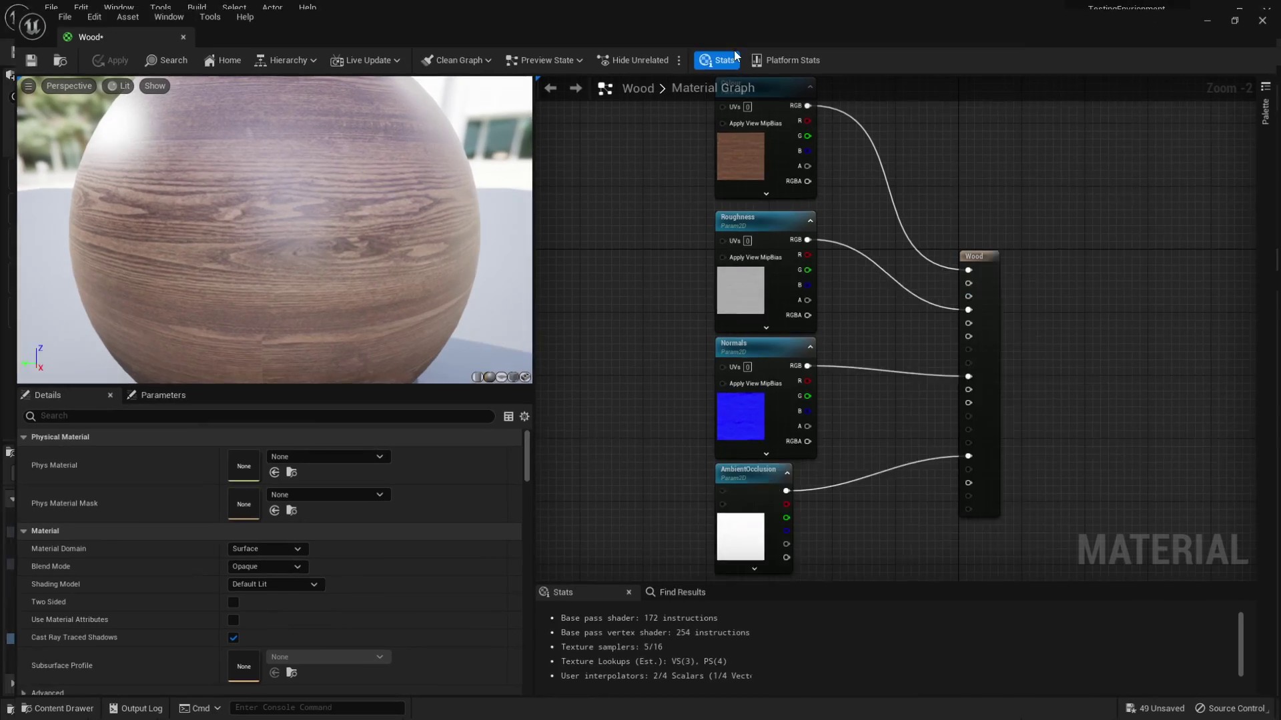
# Add two TextureCoordinate nodes in the empty graph area before the four texture parameter nodes.
pyautogui.moveTo(684, 194); pyautogui.dragTo(698, 248, button='right')
pyautogui.scroll(-2, 698, 247)
pyautogui.moveTo(634, 128); pyautogui.dragTo(642, 115, button='right')
pyautogui.moveTo(639, 97); pyautogui.dragTo(835, 524)
pyautogui.moveTo(621, 326); pyautogui.dragTo(787, 322, button='right')
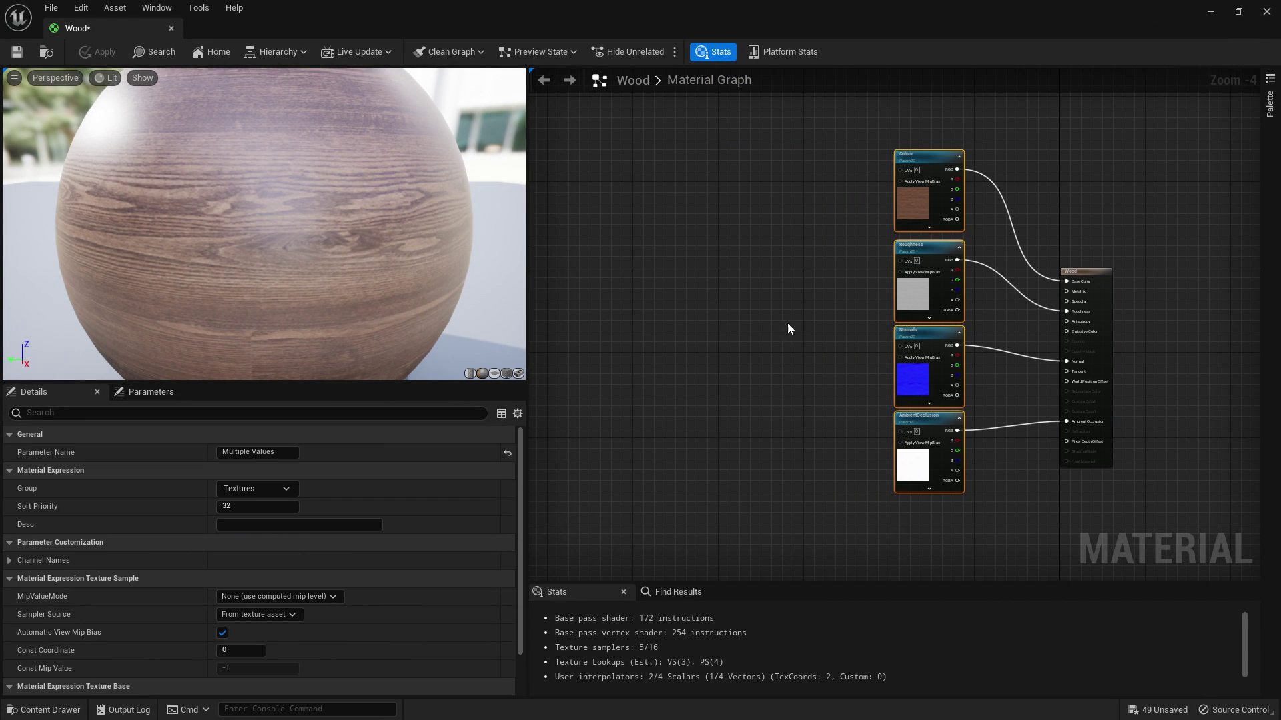
pyautogui.click(729, 324)
pyautogui.click(730, 288)
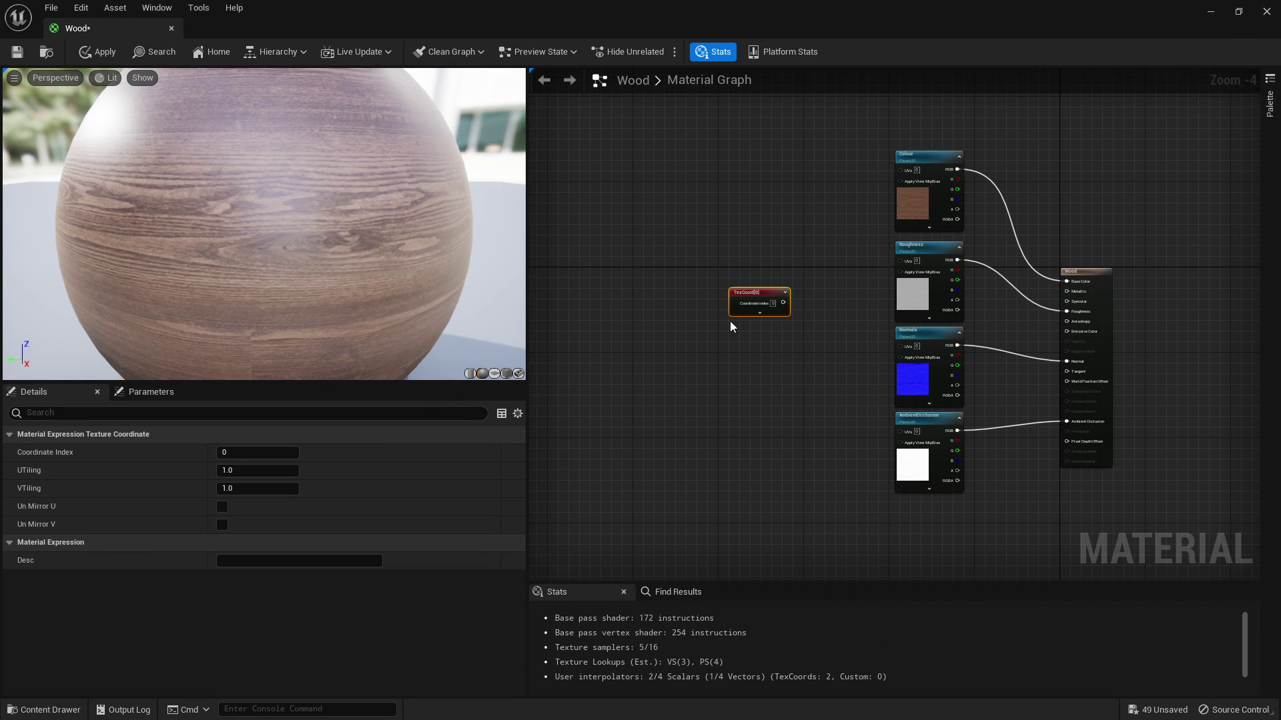
pyautogui.moveTo(698, 260); pyautogui.dragTo(834, 360)
pyautogui.click(719, 377)
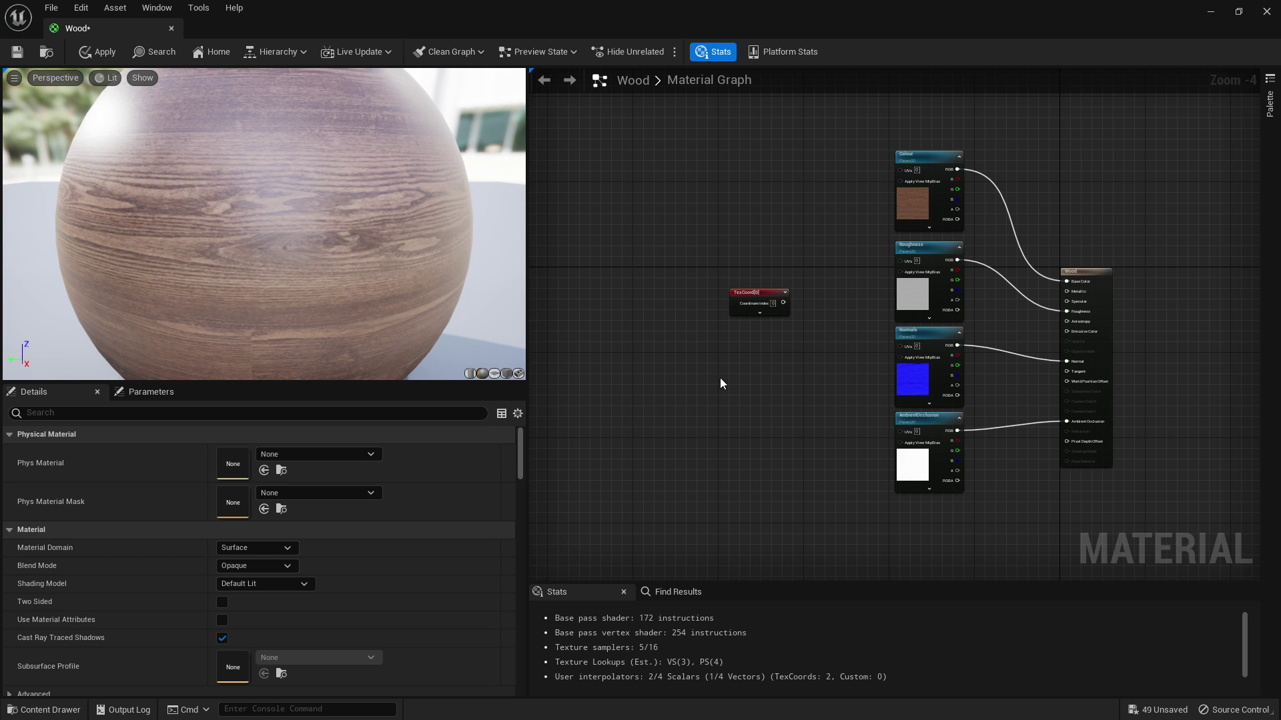
pyautogui.click(719, 378)
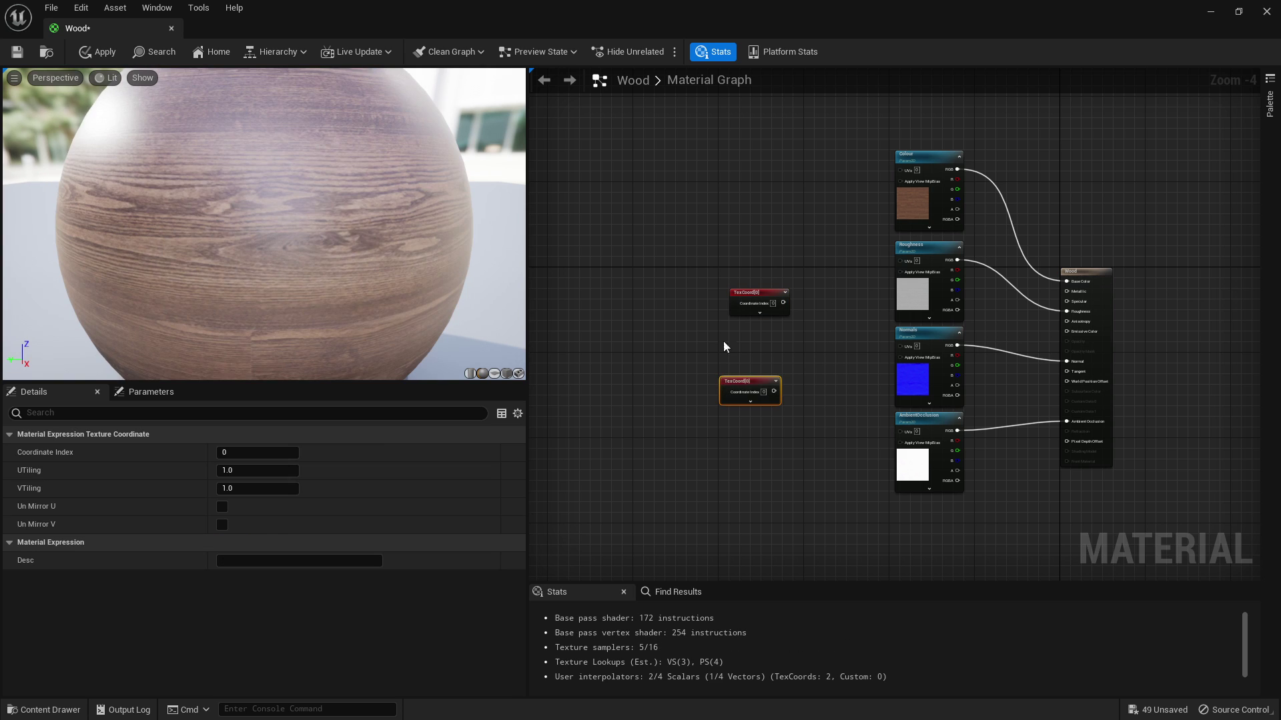
# Add another TextureCoordinate node by searching the node list for "texco", and delete it again.
pyautogui.scroll(4, 801, 262)
pyautogui.rightClick(746, 246)
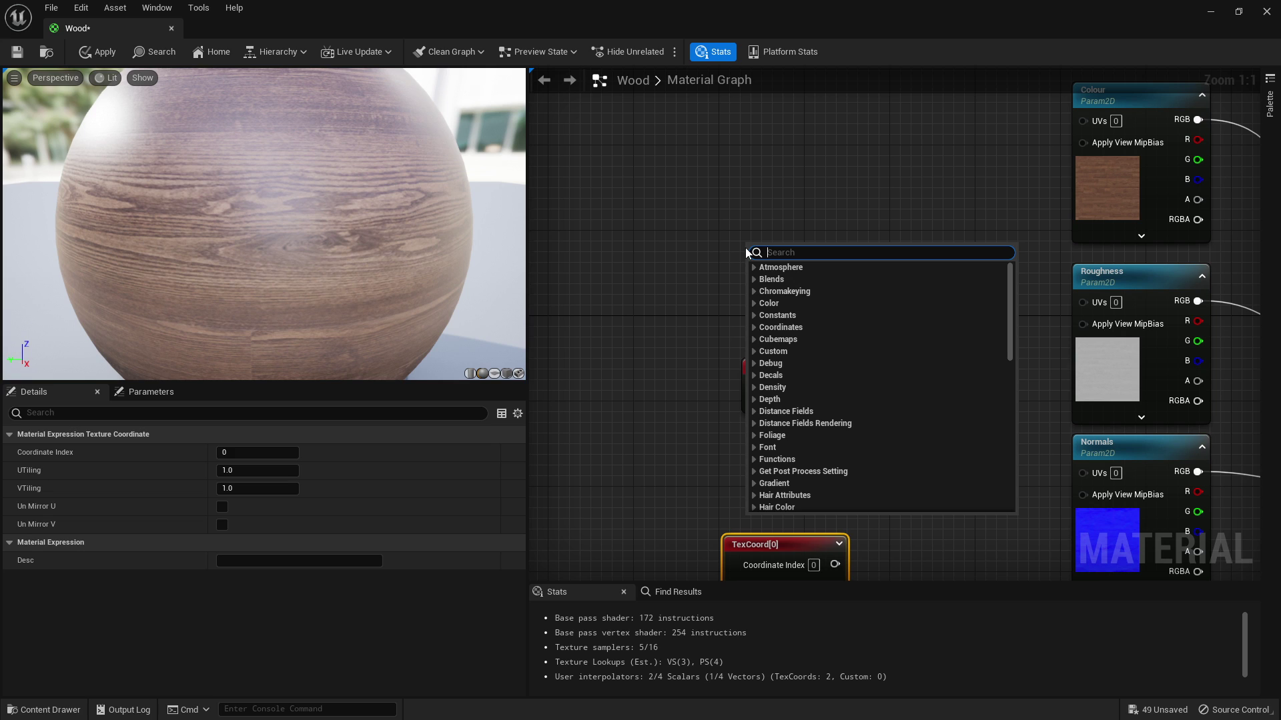
pyautogui.click(739, 195)
pyautogui.rightClick(737, 199)
pyautogui.write('texco')
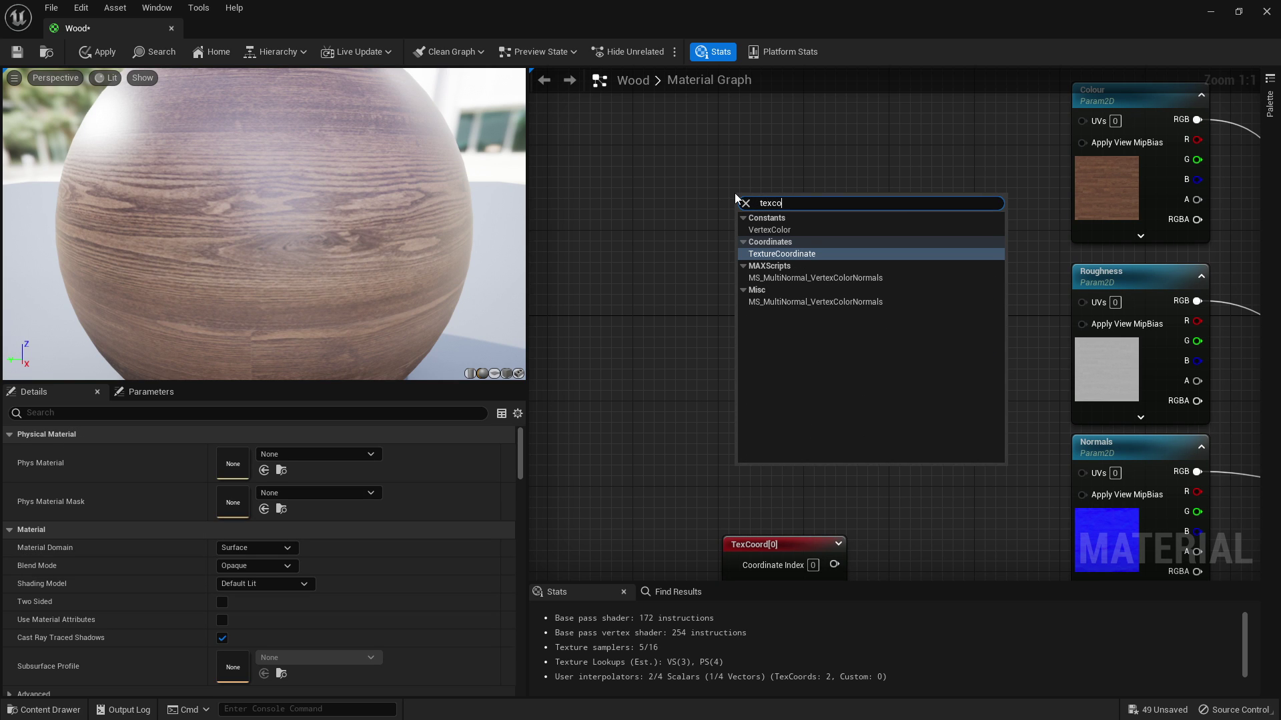
pyautogui.press('Return')
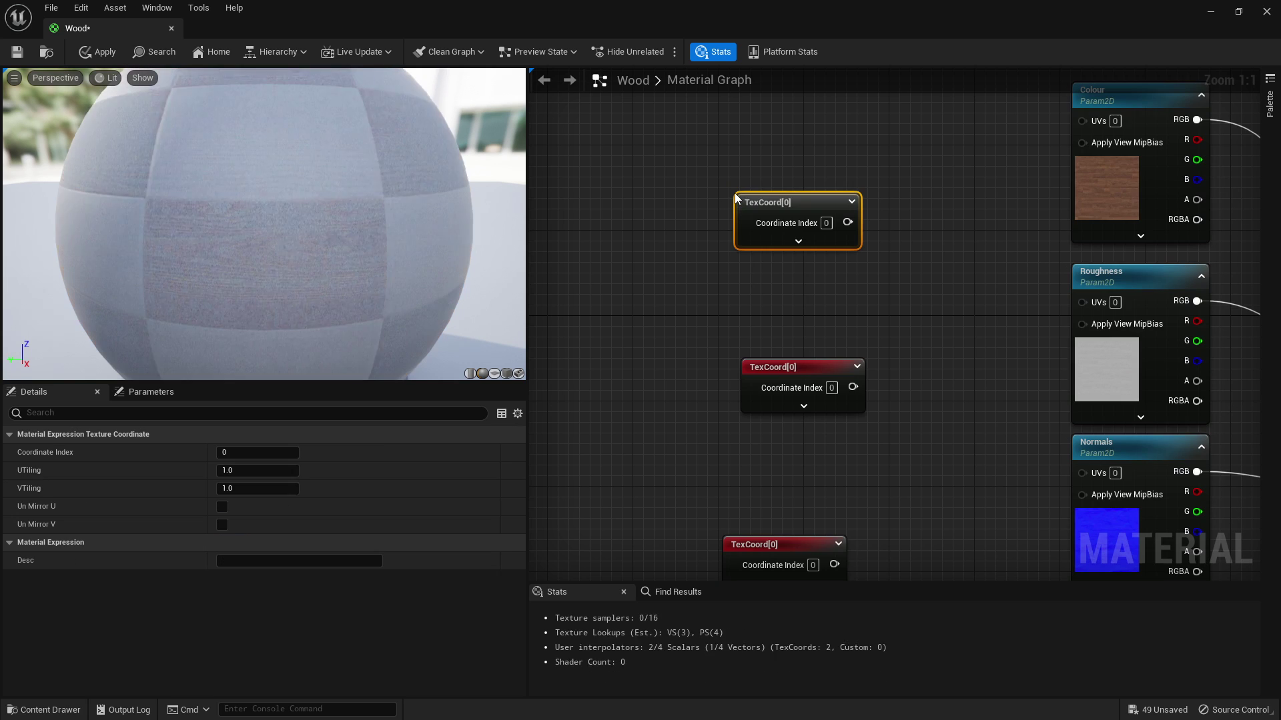
pyautogui.press('Delete')
# Delete the surplus TextureCoordinate node and move the remaining one up beside the texture nodes.
pyautogui.moveTo(698, 278); pyautogui.dragTo(875, 386)
pyautogui.press('Delete')
pyautogui.moveTo(849, 356); pyautogui.dragTo(849, 329, button='right')
pyautogui.moveTo(799, 515); pyautogui.dragTo(797, 274)
# Connect the TextureCoordinate output to the UVs of Colour, Roughness, Normals and AmbientOcclusion, and apply the material.
pyautogui.moveTo(840, 303); pyautogui.dragTo(775, 378, button='right')
pyautogui.moveTo(775, 378); pyautogui.dragTo(1030, 350)
pyautogui.moveTo(785, 412); pyautogui.dragTo(759, 274, button='right')
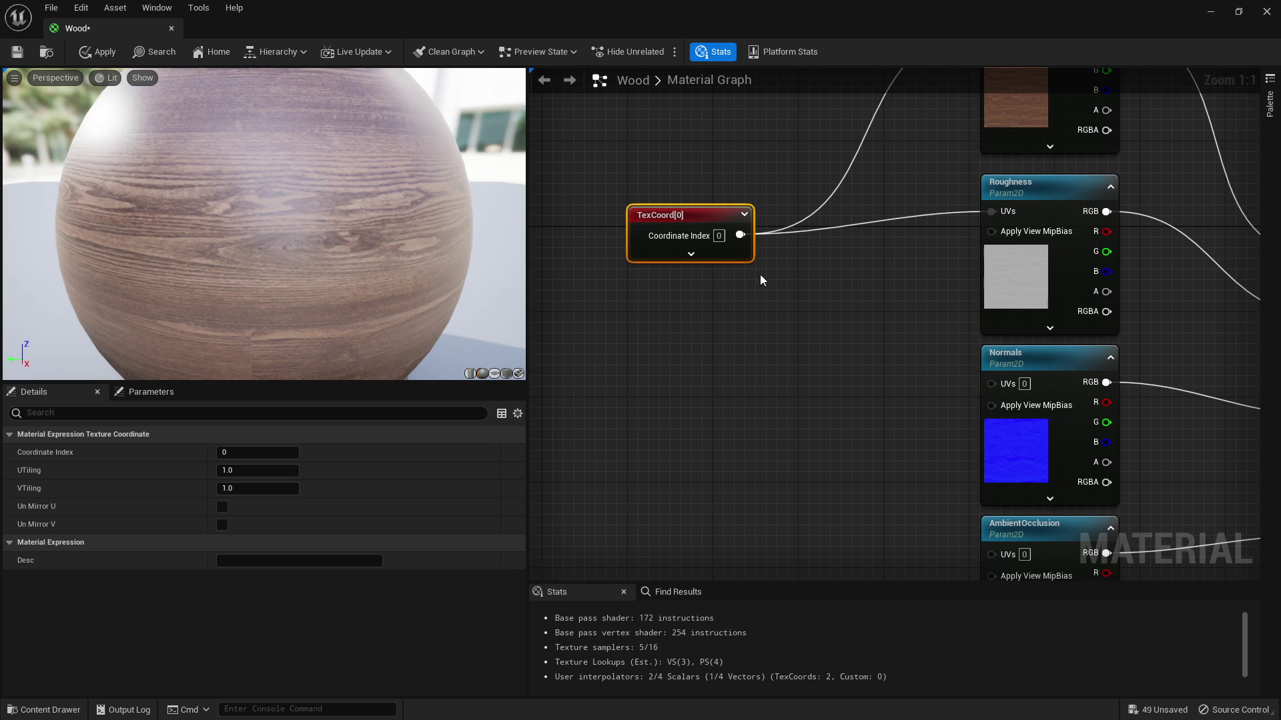
pyautogui.moveTo(740, 235); pyautogui.dragTo(1011, 390)
pyautogui.moveTo(811, 309); pyautogui.dragTo(801, 260, button='right')
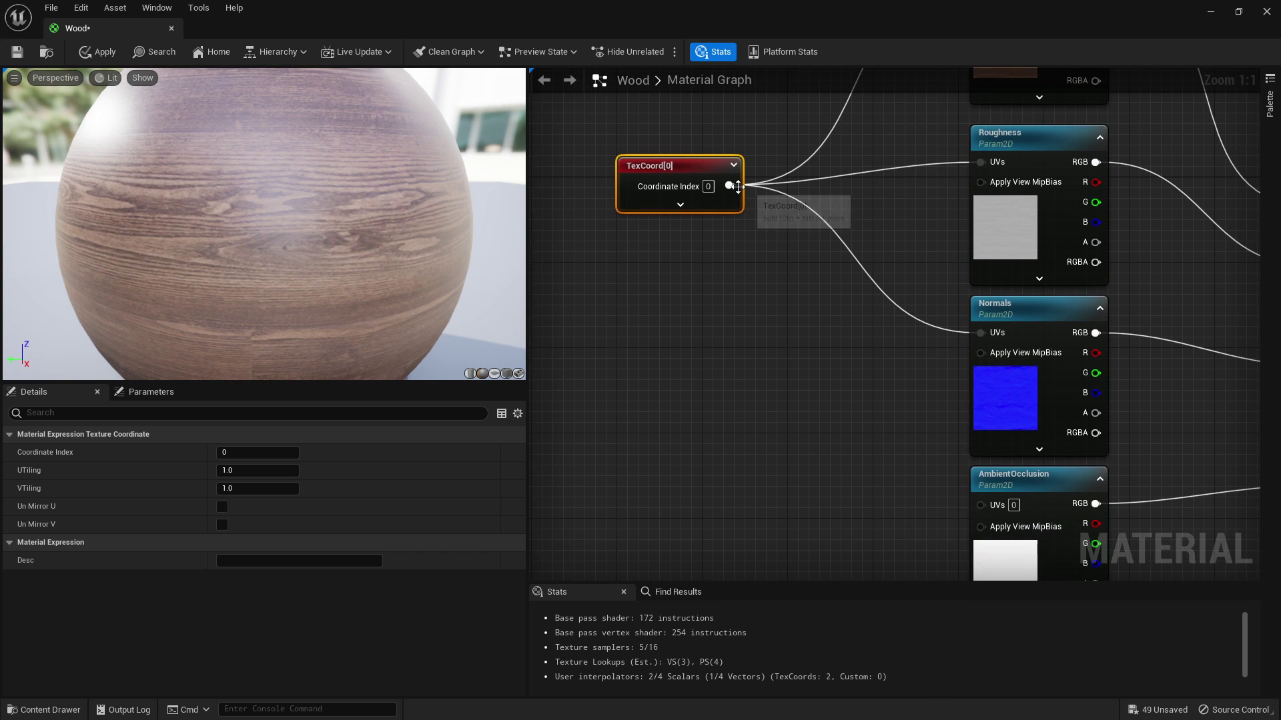
pyautogui.moveTo(737, 186); pyautogui.dragTo(980, 504)
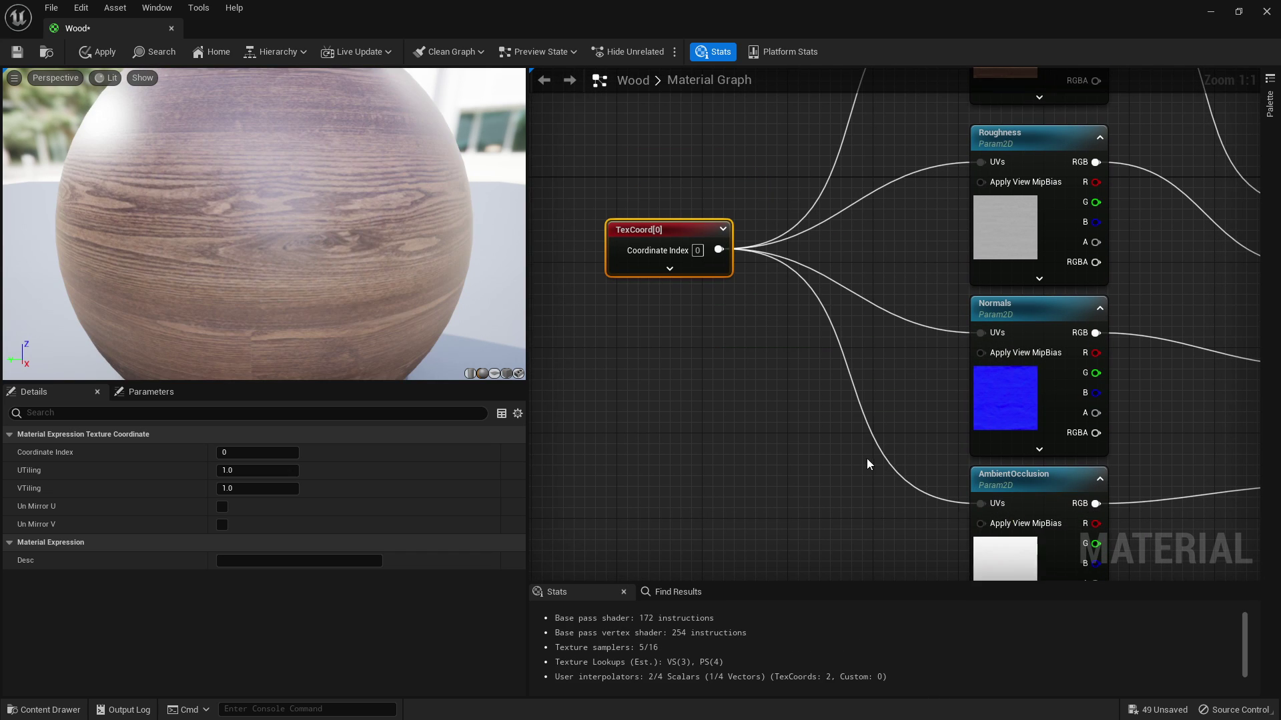
pyautogui.moveTo(868, 459); pyautogui.dragTo(900, 400, button='right')
pyautogui.click(105, 52)
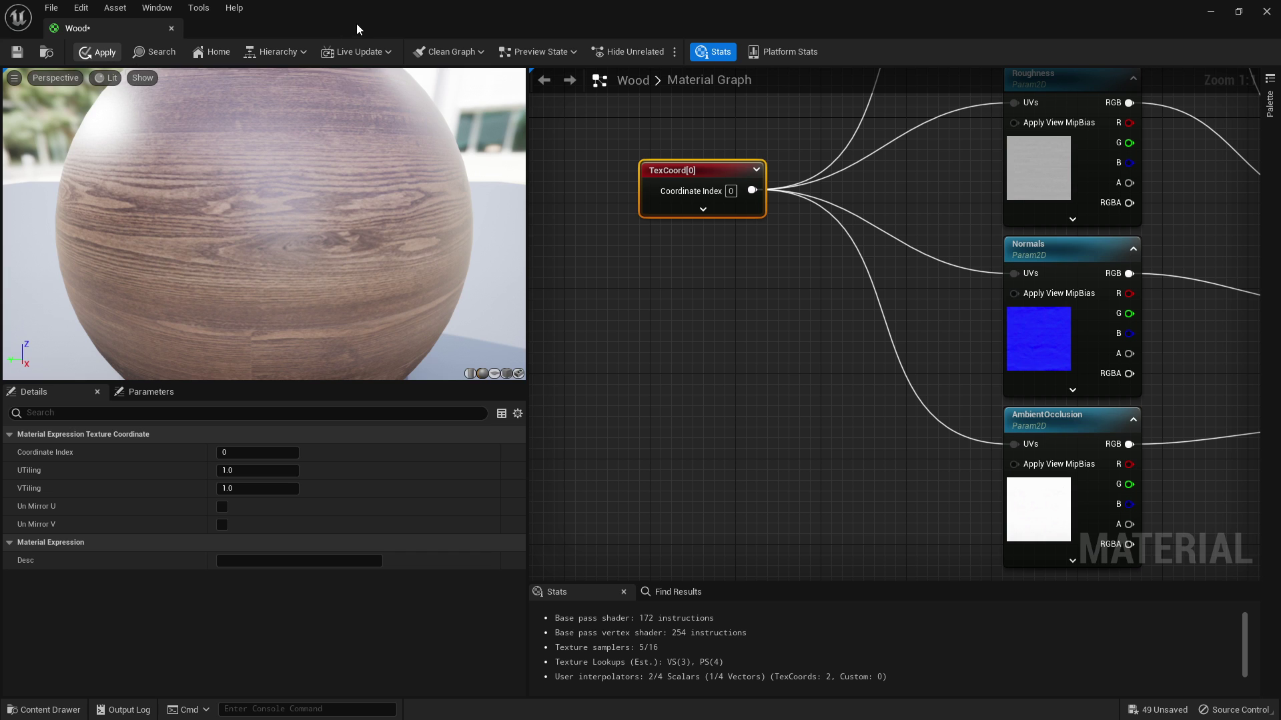
# Restore the smaller material editor window, set the TextureCoordinate's UTiling and VTiling to 3, and apply the change.
pyautogui.doubleClick(395, 10)
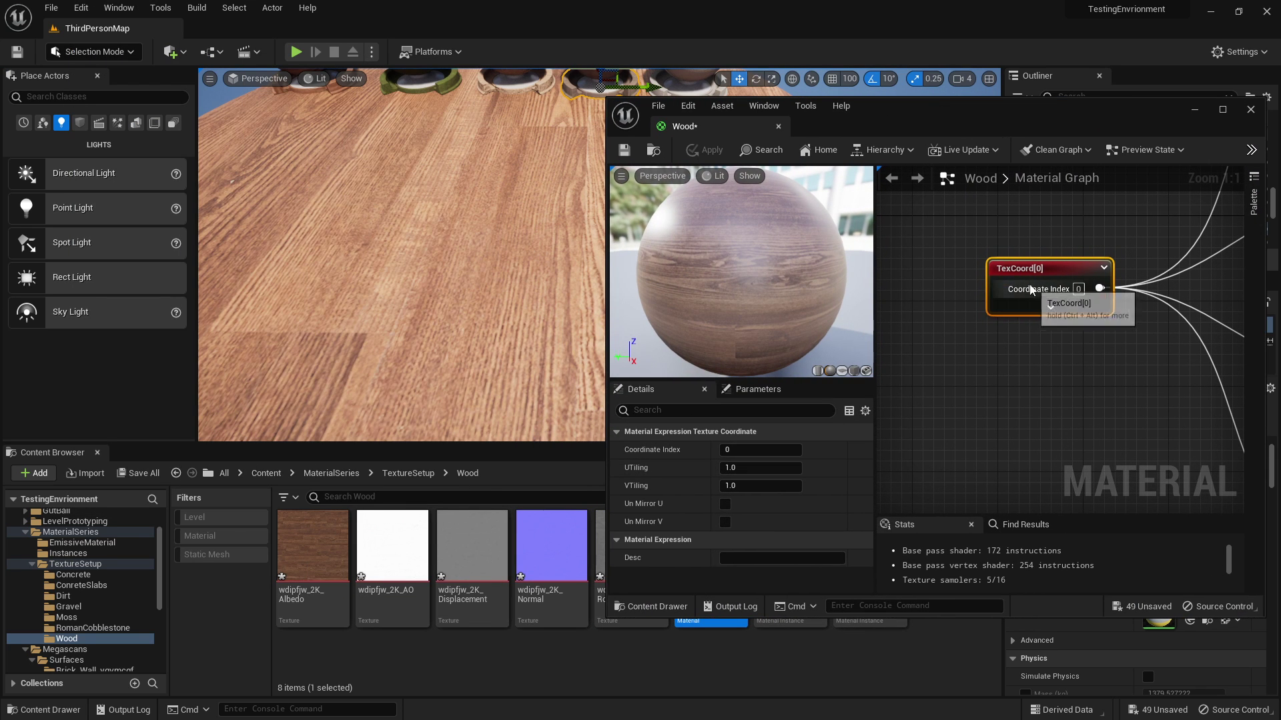
pyautogui.click(1054, 249)
pyautogui.click(1043, 276)
pyautogui.click(761, 468)
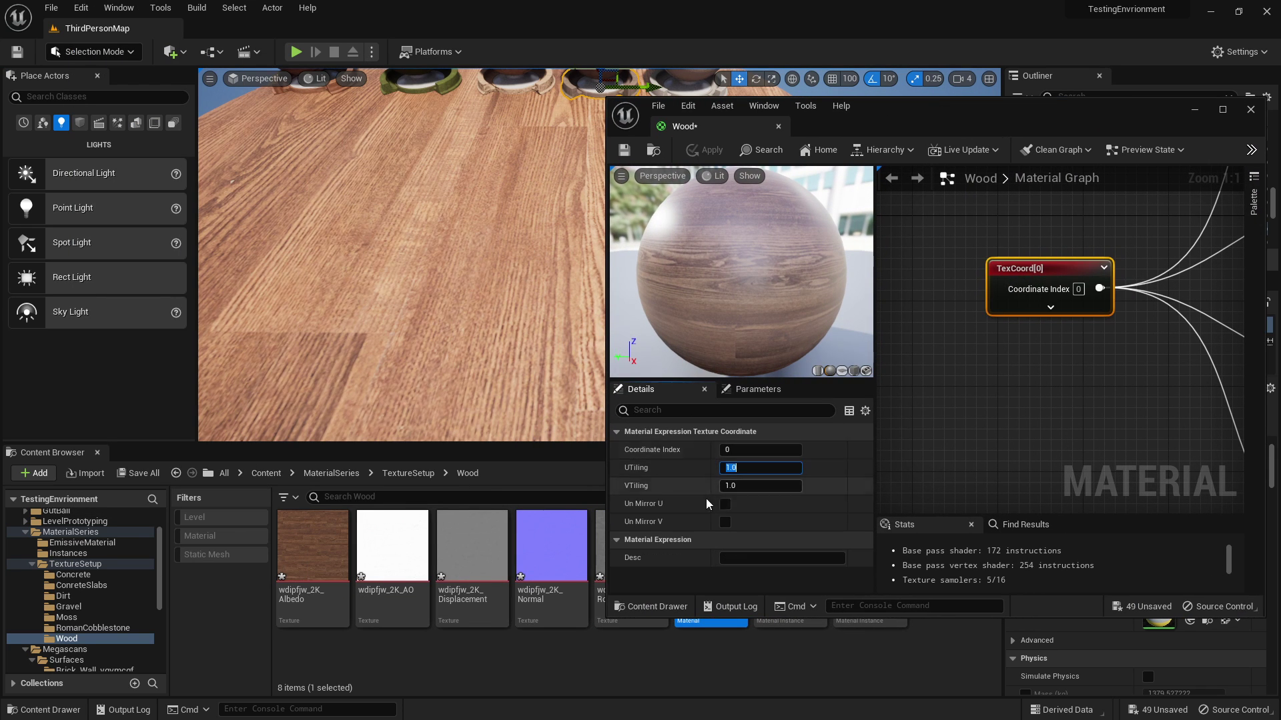
pyautogui.write('3')
pyautogui.press('Tab')
pyautogui.write('3')
pyautogui.press('Return')
pyautogui.click(706, 152)
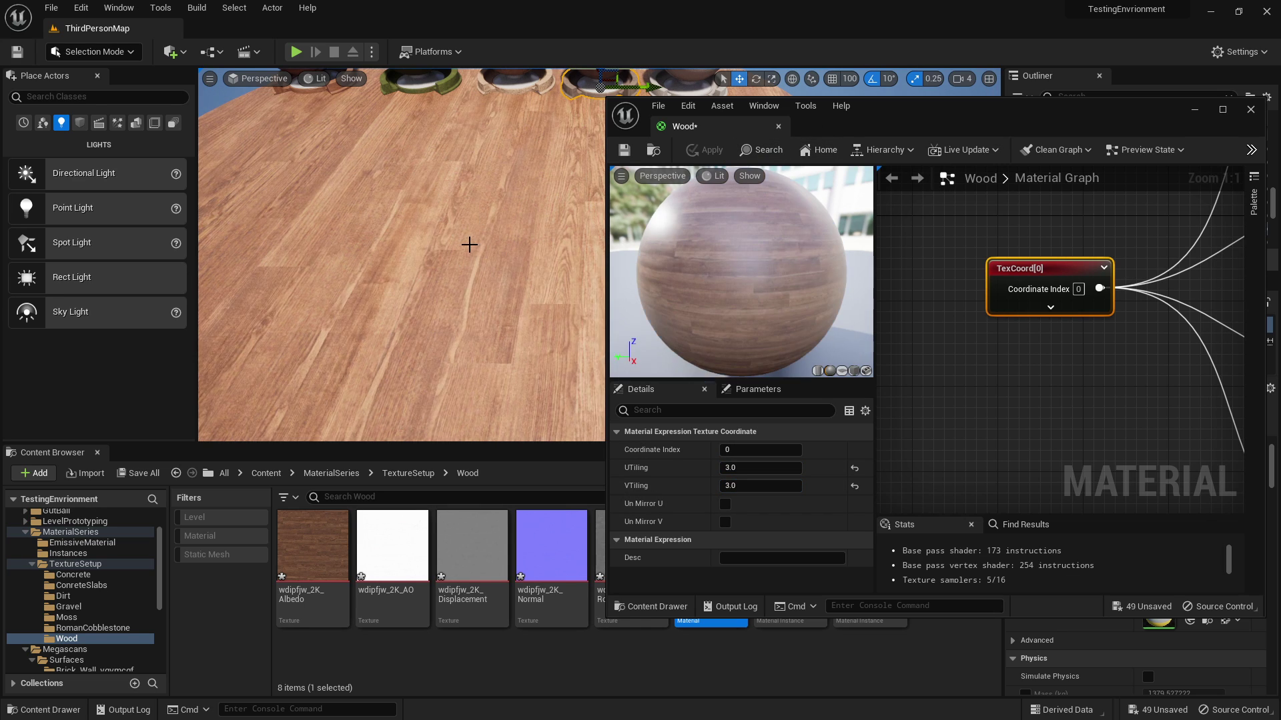
pyautogui.moveTo(1066, 312); pyautogui.dragTo(1012, 358, button='right')
pyautogui.scroll(-1, 1146, 357)
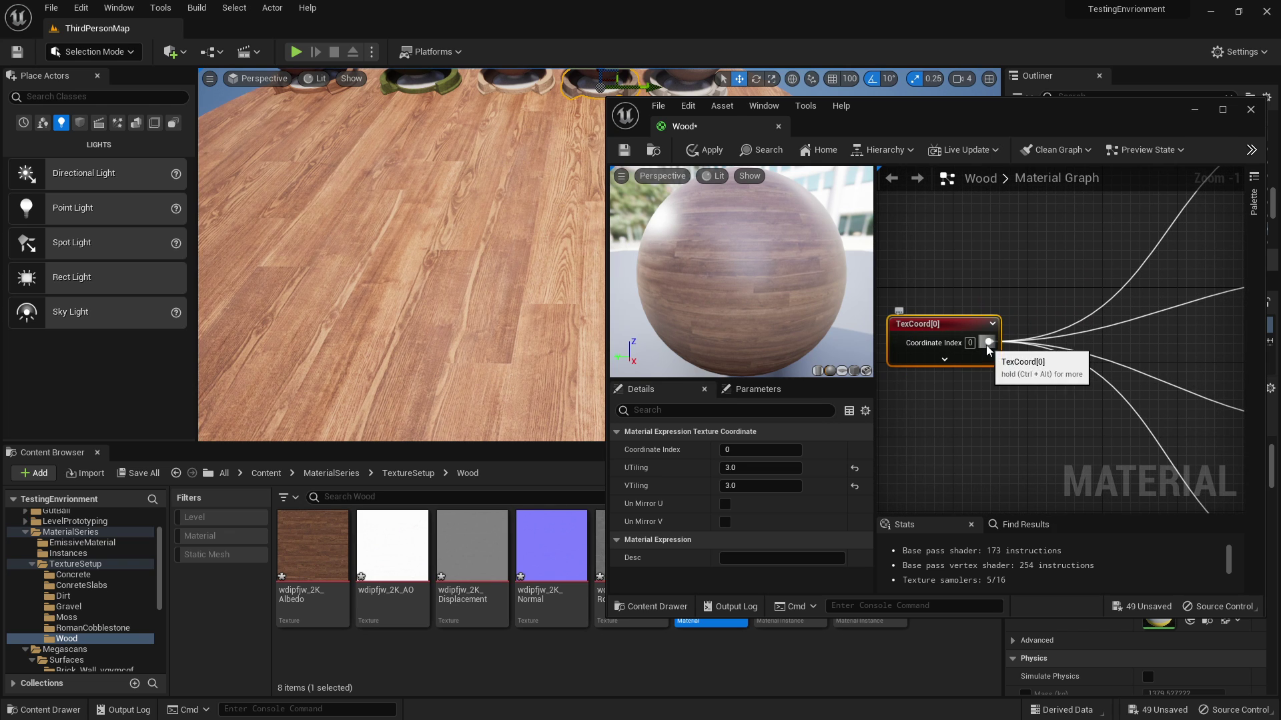
pyautogui.moveTo(986, 345); pyautogui.dragTo(1065, 343)
pyautogui.write('mul')
pyautogui.press('Return')
pyautogui.hotkey('ctrl', 'z')
# Add a Multiply node with the TextureCoordinate output feeding its A input.
pyautogui.write('mul')
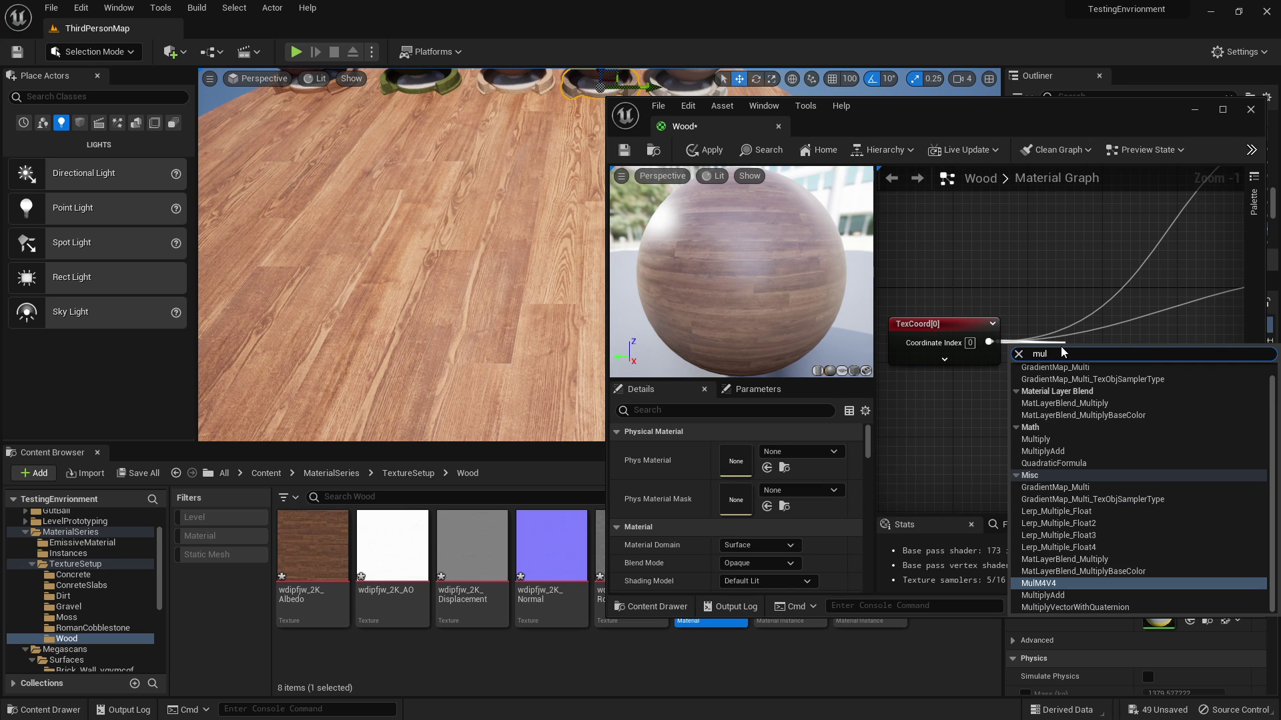
pyautogui.click(1035, 439)
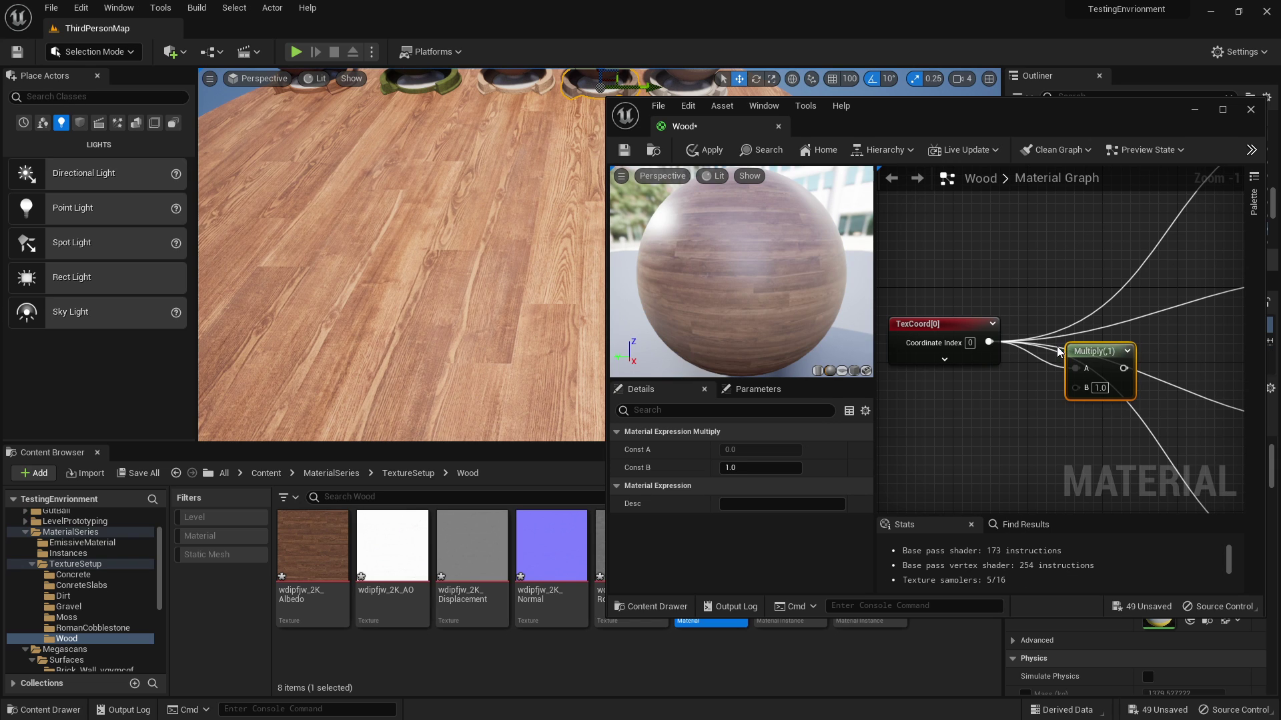
# Place the Multiply node beside TextureCoordinate and feed its output into the UVs of Colour, Roughness, Normals and AmbientOcclusion.
pyautogui.click(999, 443)
pyautogui.moveTo(984, 349); pyautogui.dragTo(1028, 461)
pyautogui.press('Delete')
pyautogui.moveTo(1118, 326); pyautogui.dragTo(1082, 337)
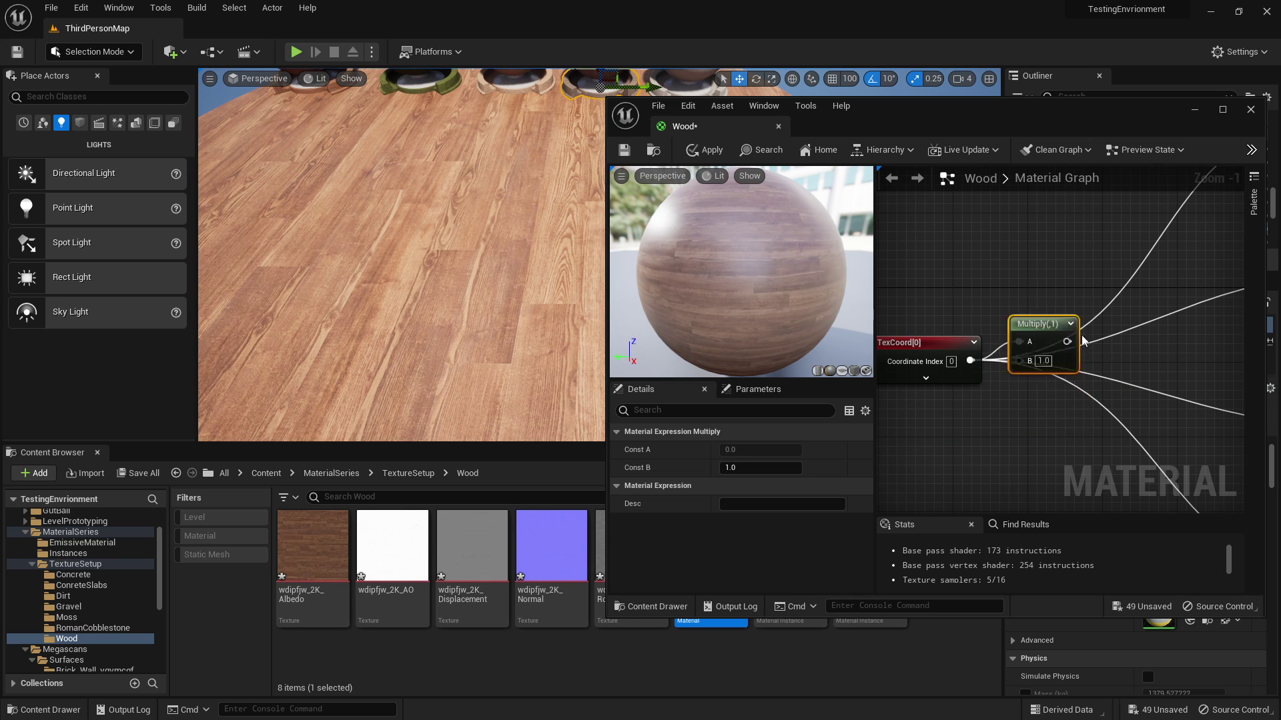
pyautogui.scroll(-3, 1082, 341)
pyautogui.moveTo(935, 339); pyautogui.dragTo(1090, 286)
pyautogui.moveTo(934, 339); pyautogui.dragTo(1086, 371)
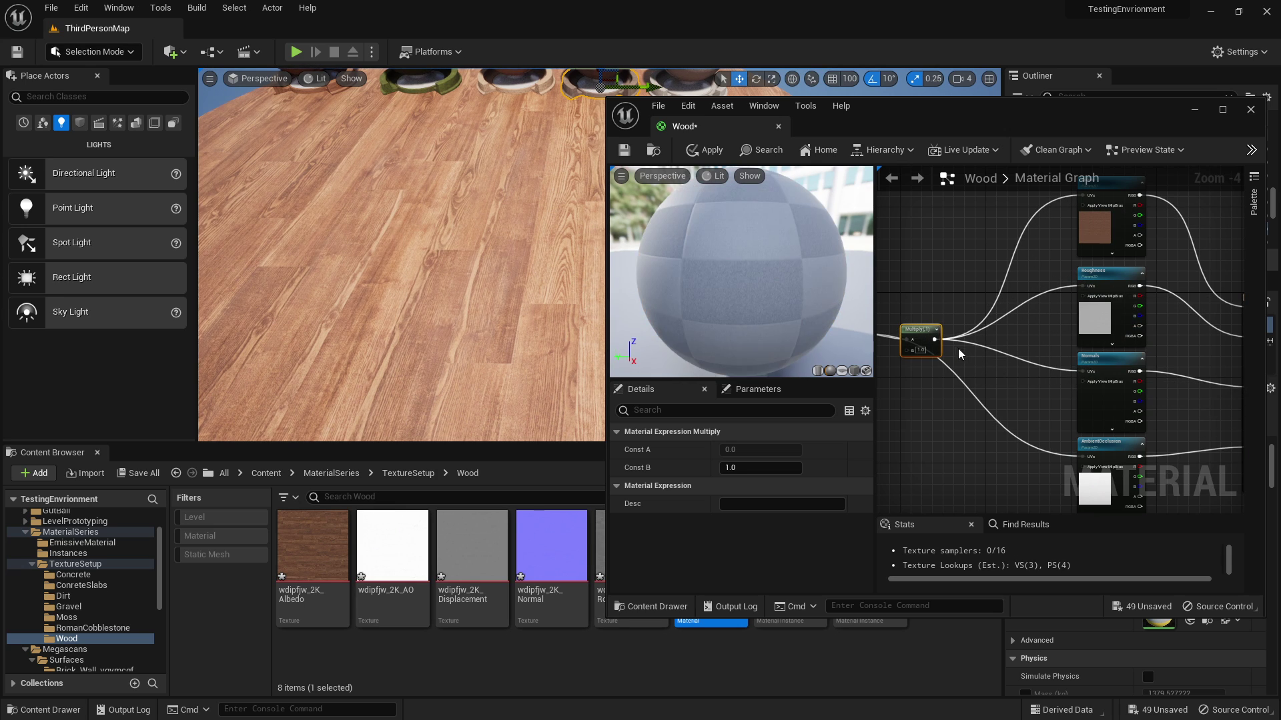
# Add a Constant node below the TextureCoordinate node and convert it to a parameter.
pyautogui.moveTo(963, 379); pyautogui.dragTo(1144, 381, button='right')
pyautogui.click(1055, 390)
pyautogui.moveTo(1056, 390); pyautogui.dragTo(1015, 394, button='right')
pyautogui.press('1')
pyautogui.click(964, 395)
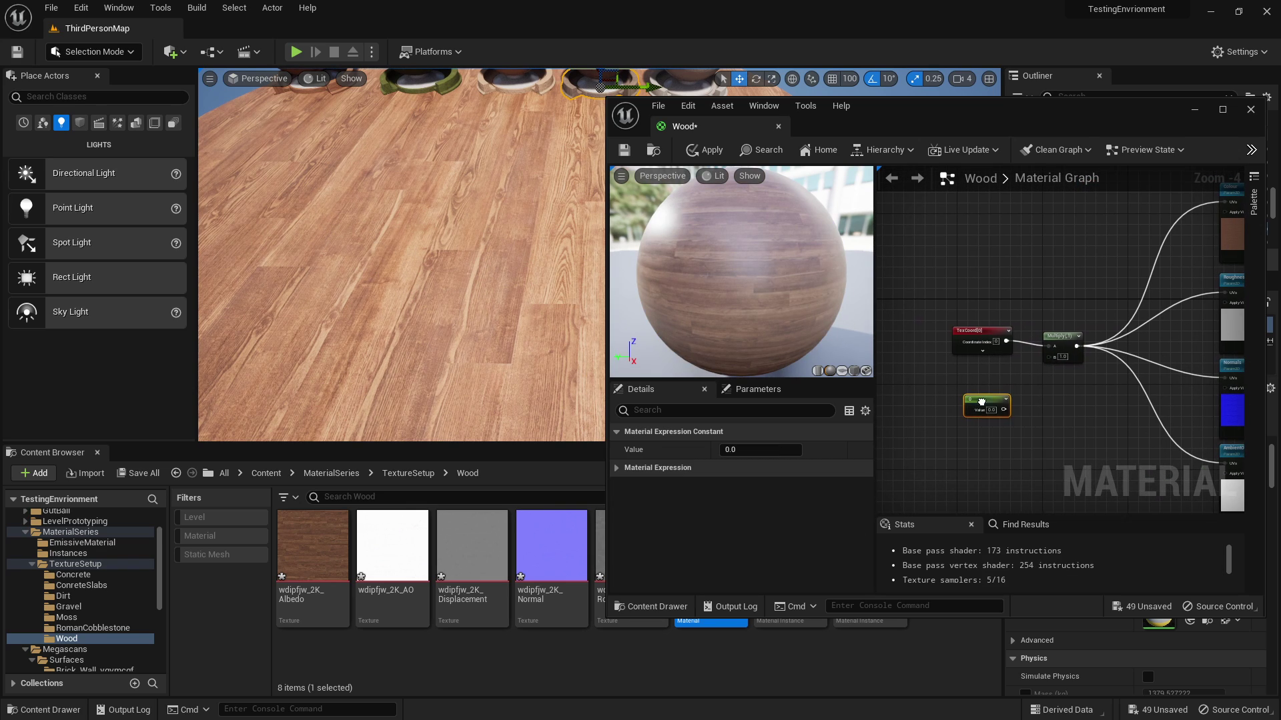
pyautogui.rightClick(982, 402)
pyautogui.click(1045, 438)
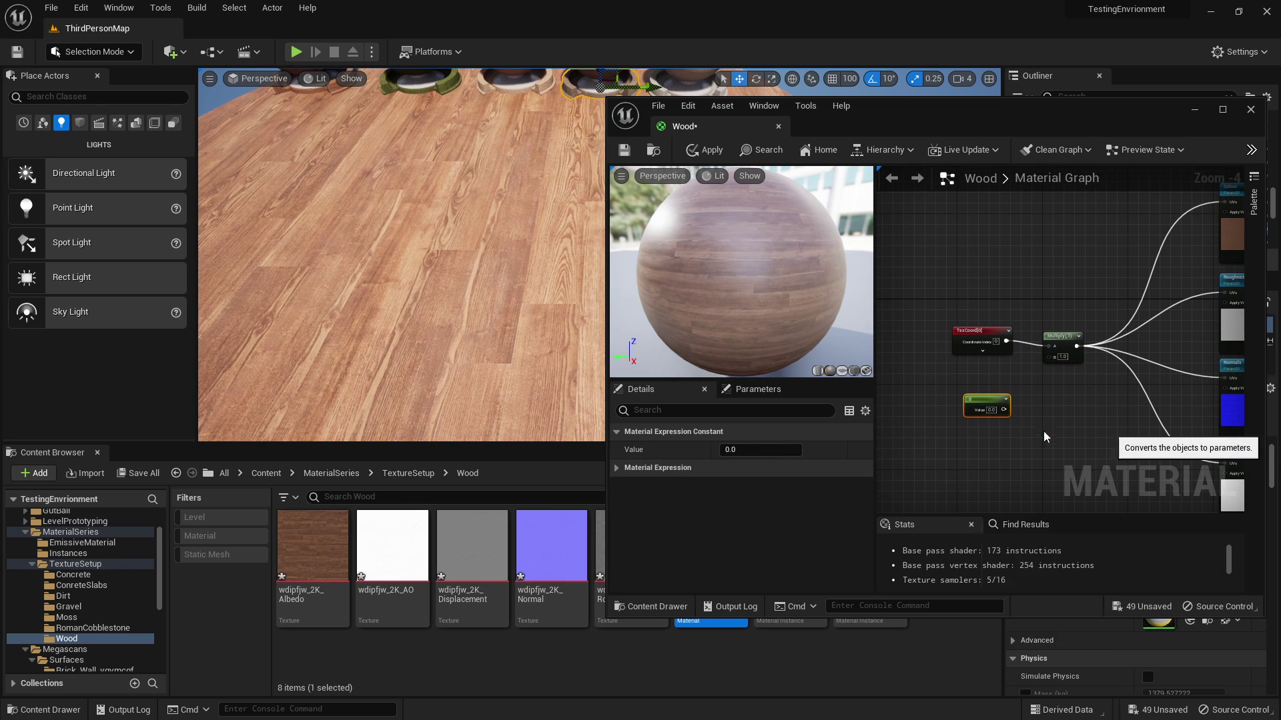
pyautogui.click(1060, 418)
pyautogui.press('s')
pyautogui.click(1057, 421)
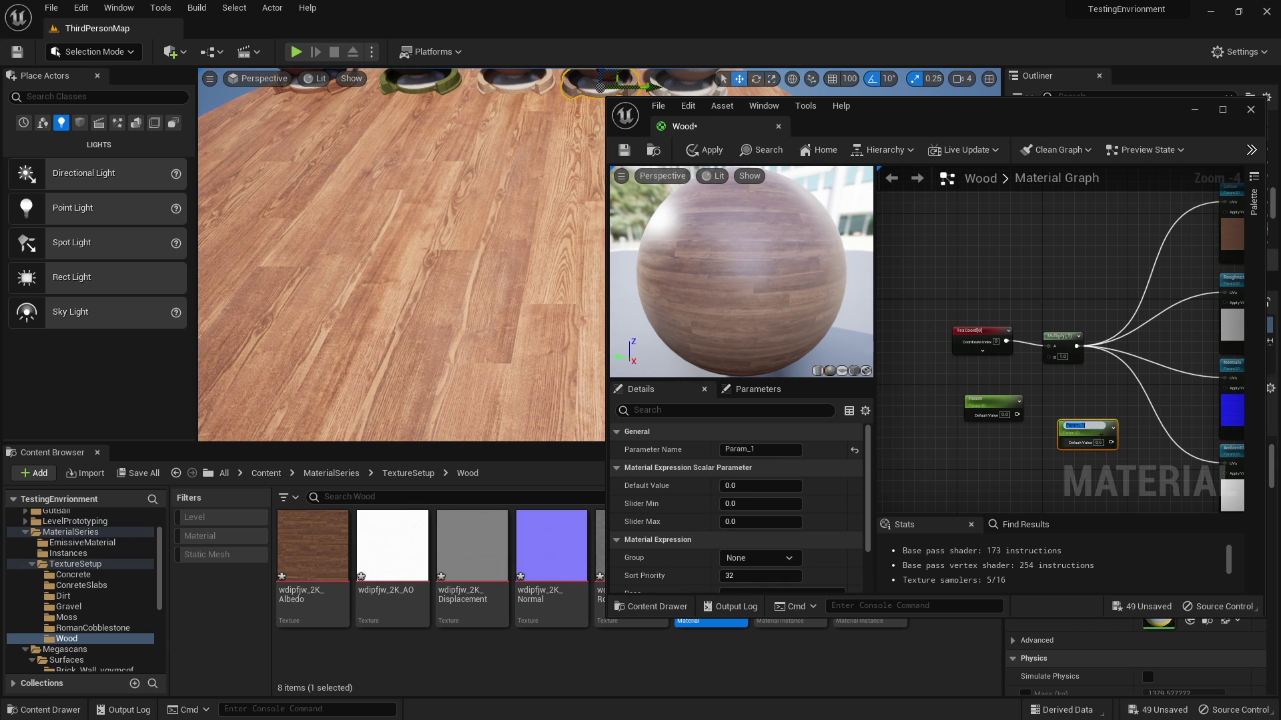
pyautogui.moveTo(1082, 396); pyautogui.dragTo(1111, 458)
pyautogui.press('Delete')
# Connect the parameter to the Multiply node's B input and name the parameter Scale.
pyautogui.moveTo(1017, 414); pyautogui.dragTo(1049, 356)
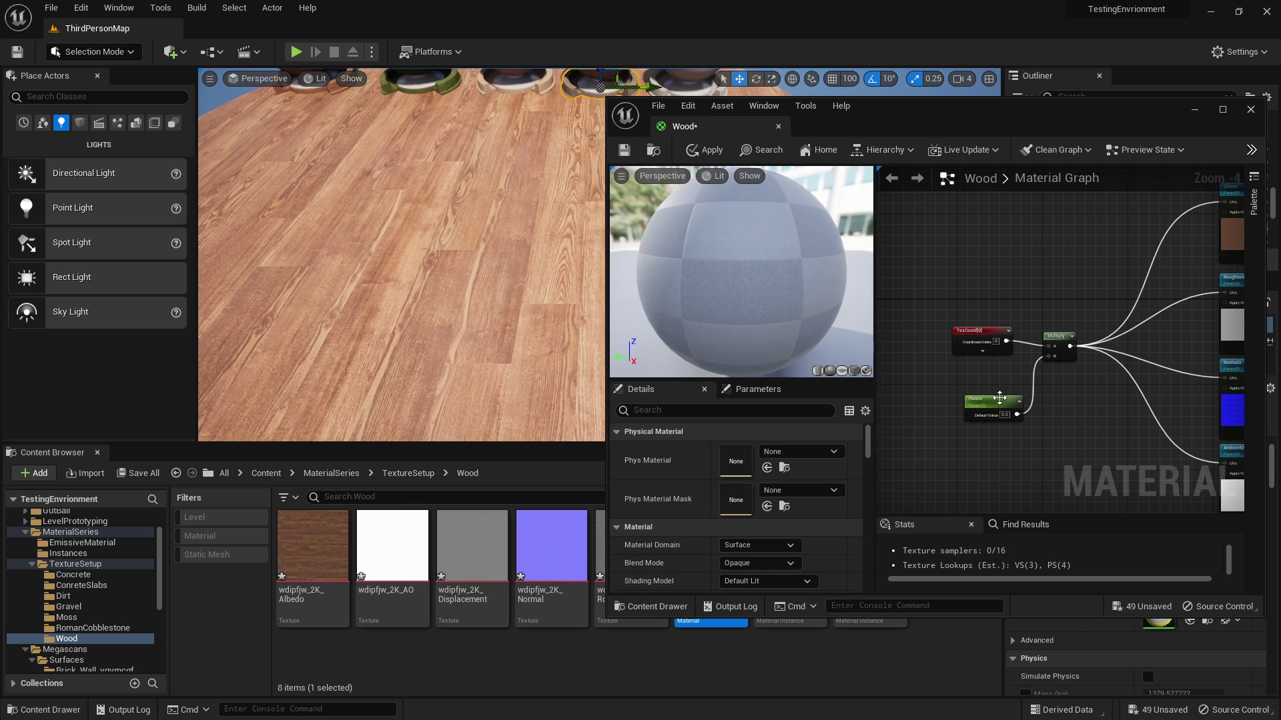
pyautogui.click(999, 400)
pyautogui.click(769, 450)
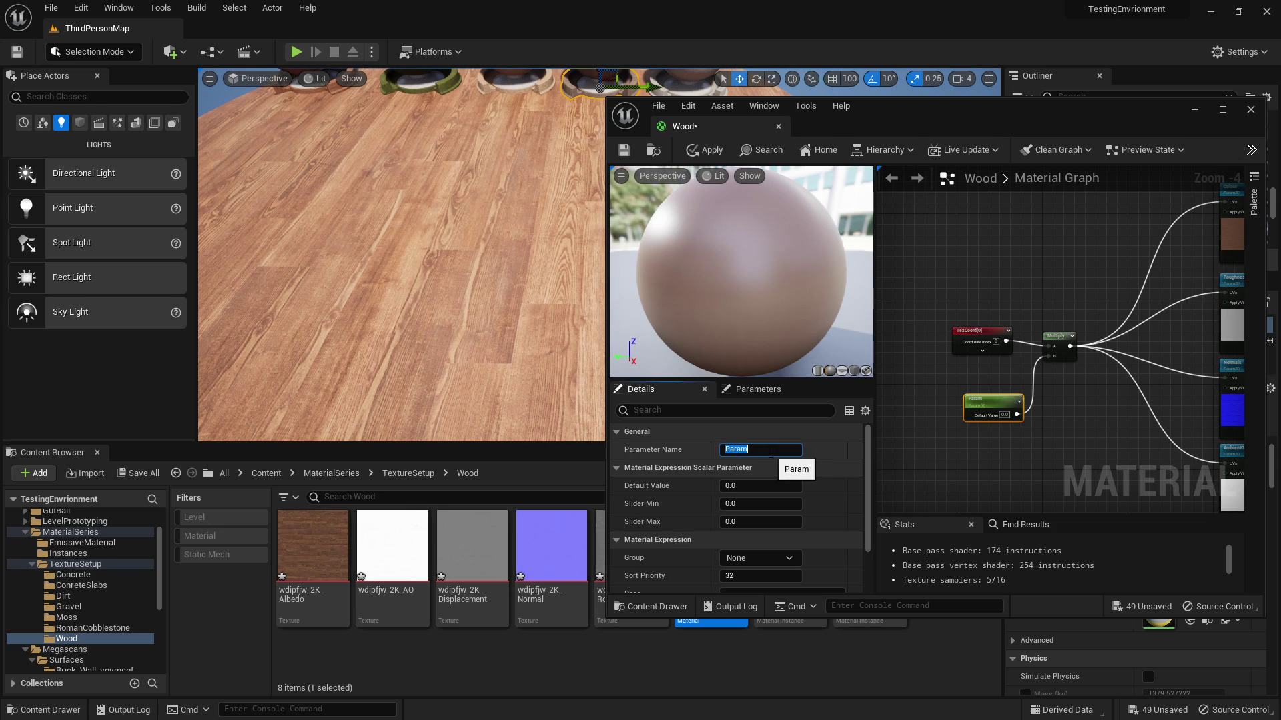
pyautogui.write('Scale')
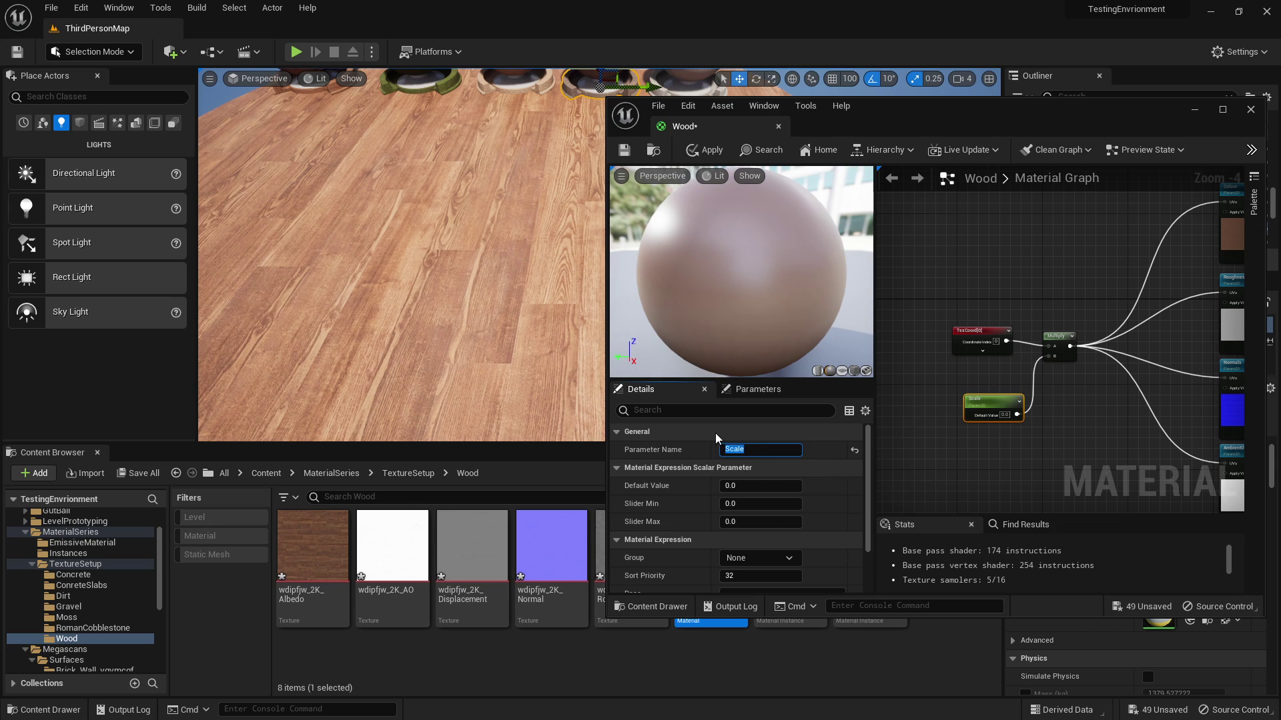
# Set the Scale parameter's default value to 1 and apply the material.
pyautogui.click(761, 486)
pyautogui.write('1')
pyautogui.press('Return')
pyautogui.click(707, 150)
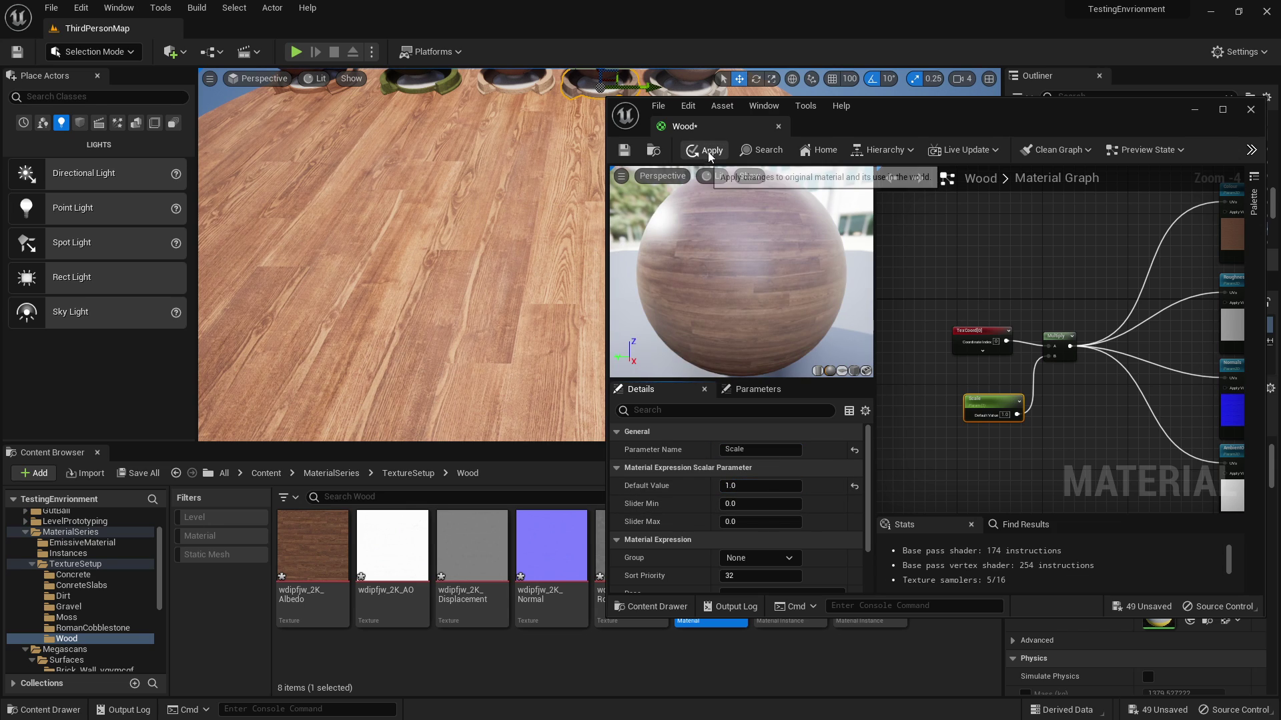
# Create a material instance from the Wood material and assign it to the platform in the level.
pyautogui.click(1195, 112)
pyautogui.rightClick(730, 562)
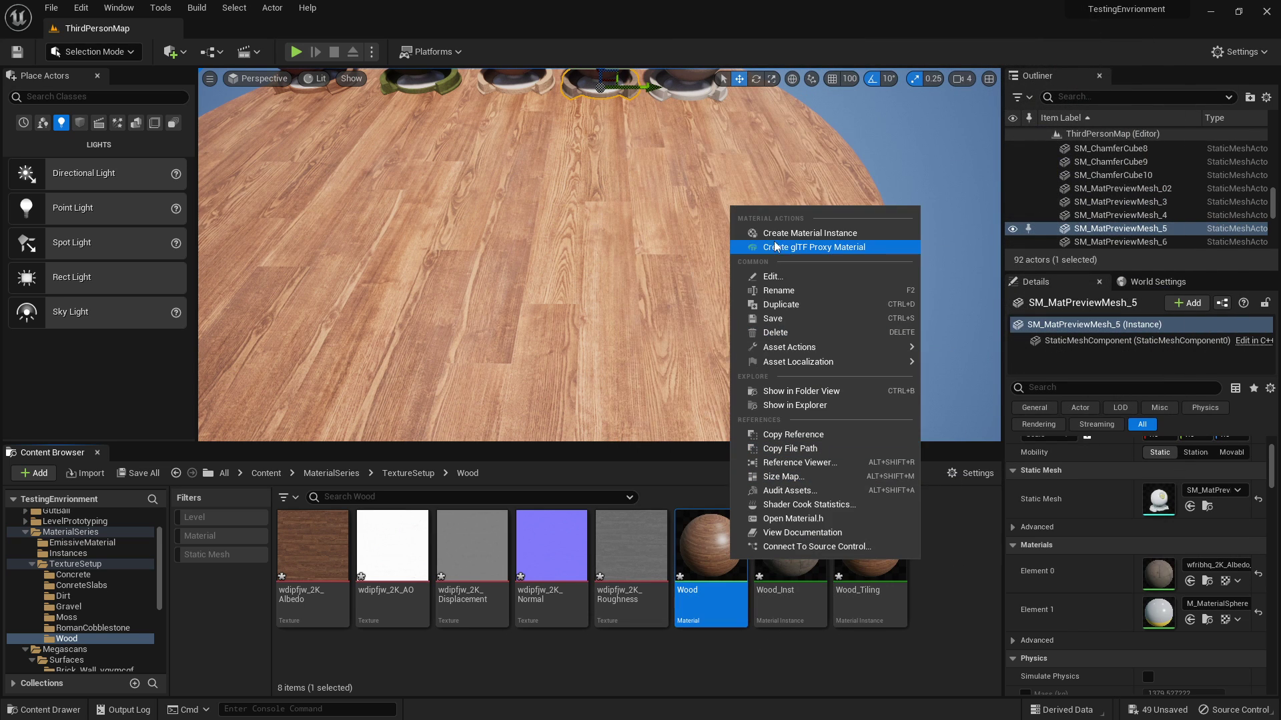
pyautogui.click(811, 233)
pyautogui.moveTo(871, 551); pyautogui.dragTo(615, 255)
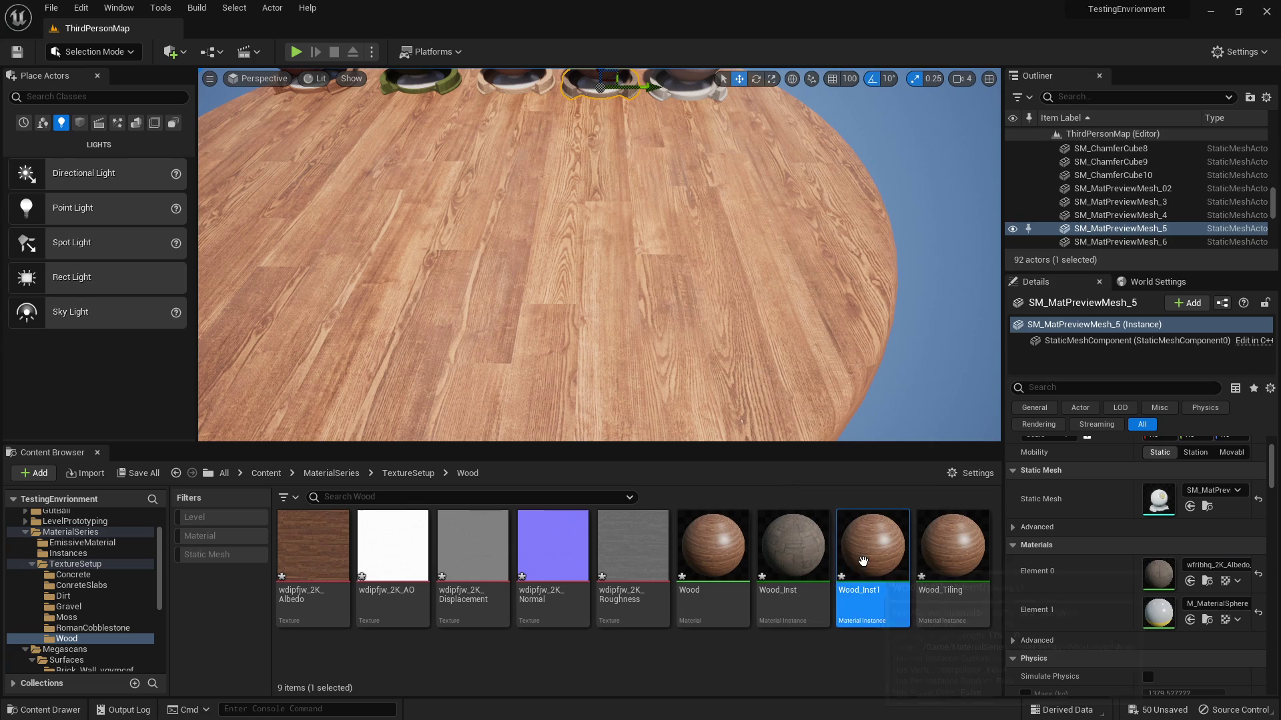
# Open the new Wood_Inst1 instance, enable its Scale override and set it to 4.
pyautogui.doubleClick(863, 560)
pyautogui.click(1100, 254)
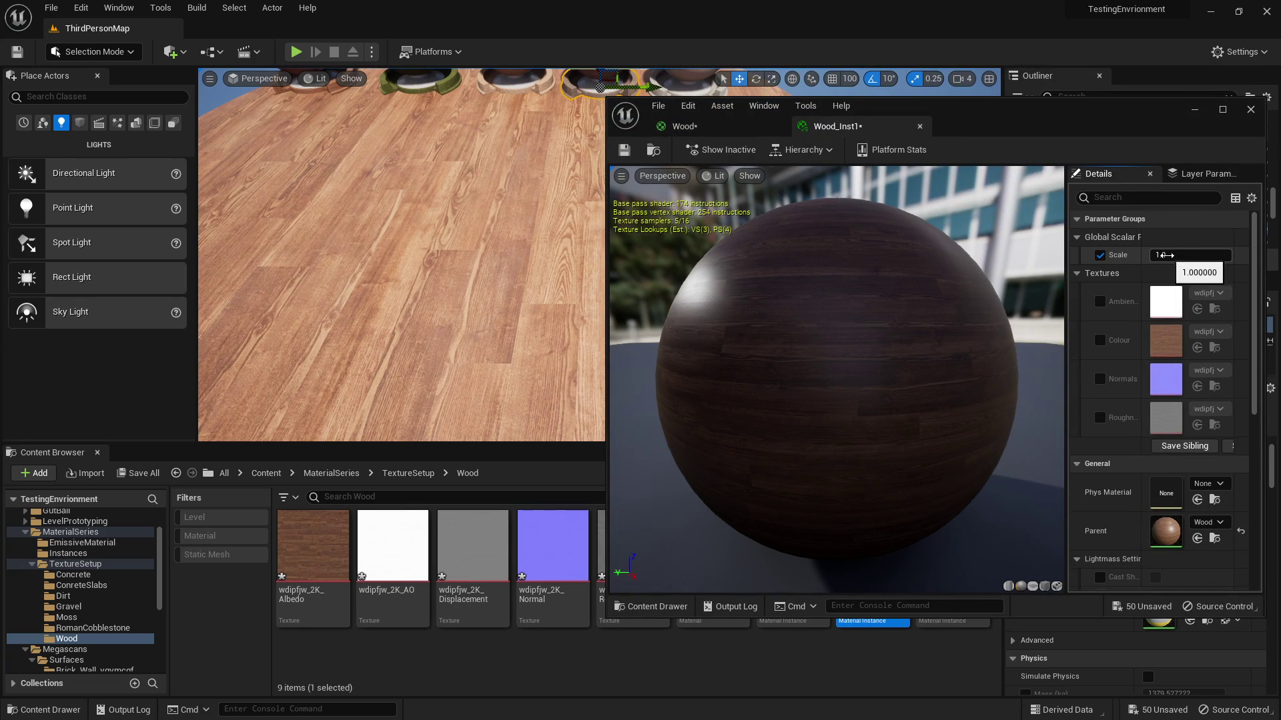
pyautogui.moveTo(1166, 255); pyautogui.dragTo(1172, 255)
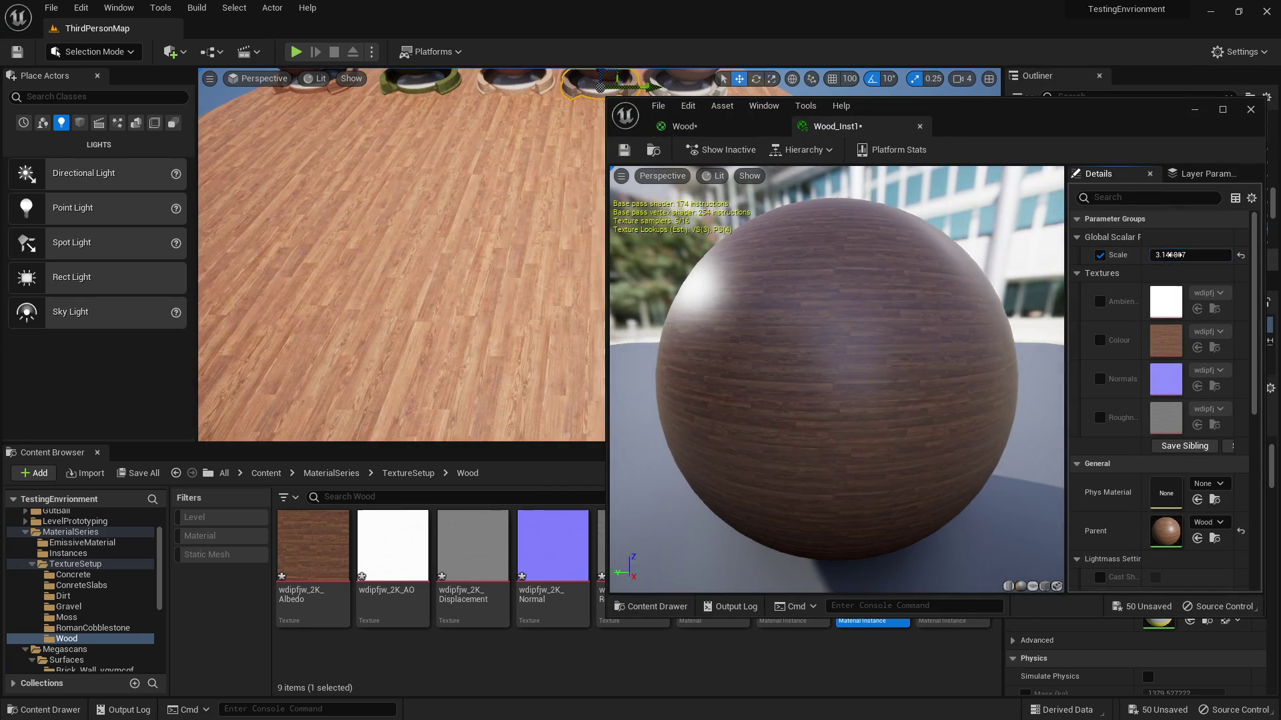
pyautogui.write('4')
pyautogui.press('Return')
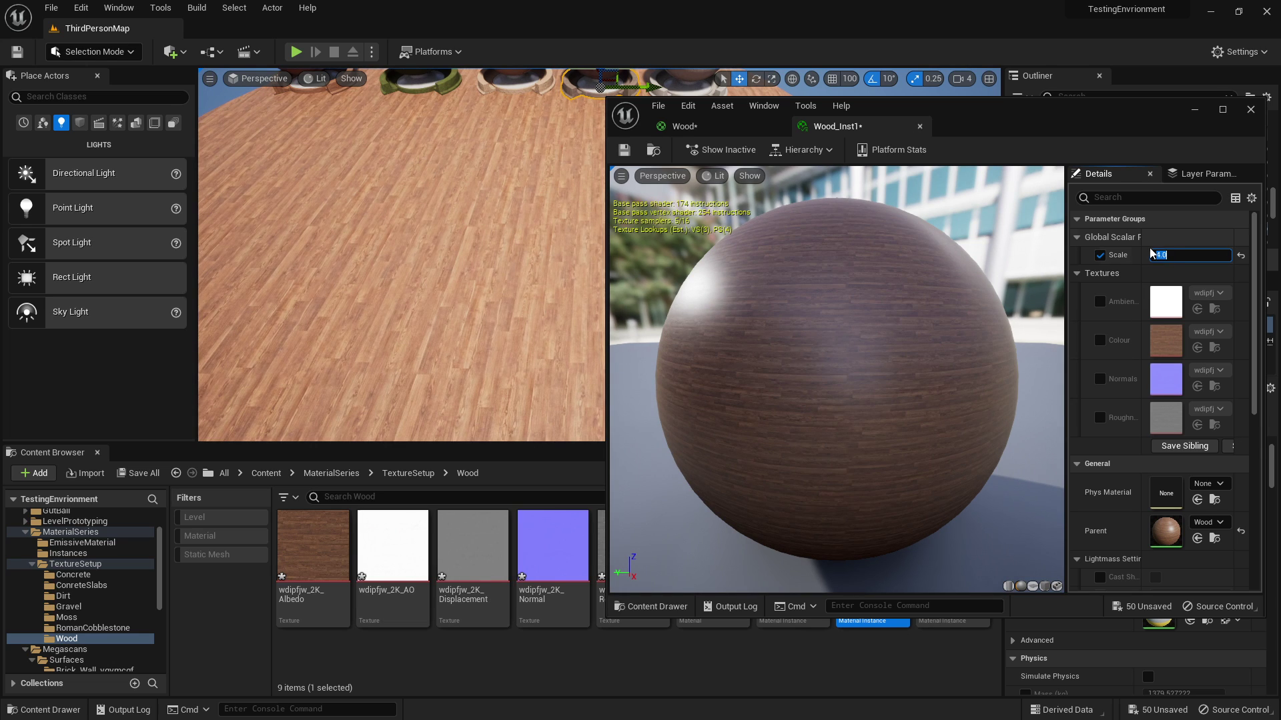
# Open the parent Wood material in a maximised window and add an AppendVector node to its graph.
pyautogui.doubleClick(1166, 531)
pyautogui.doubleClick(1046, 114)
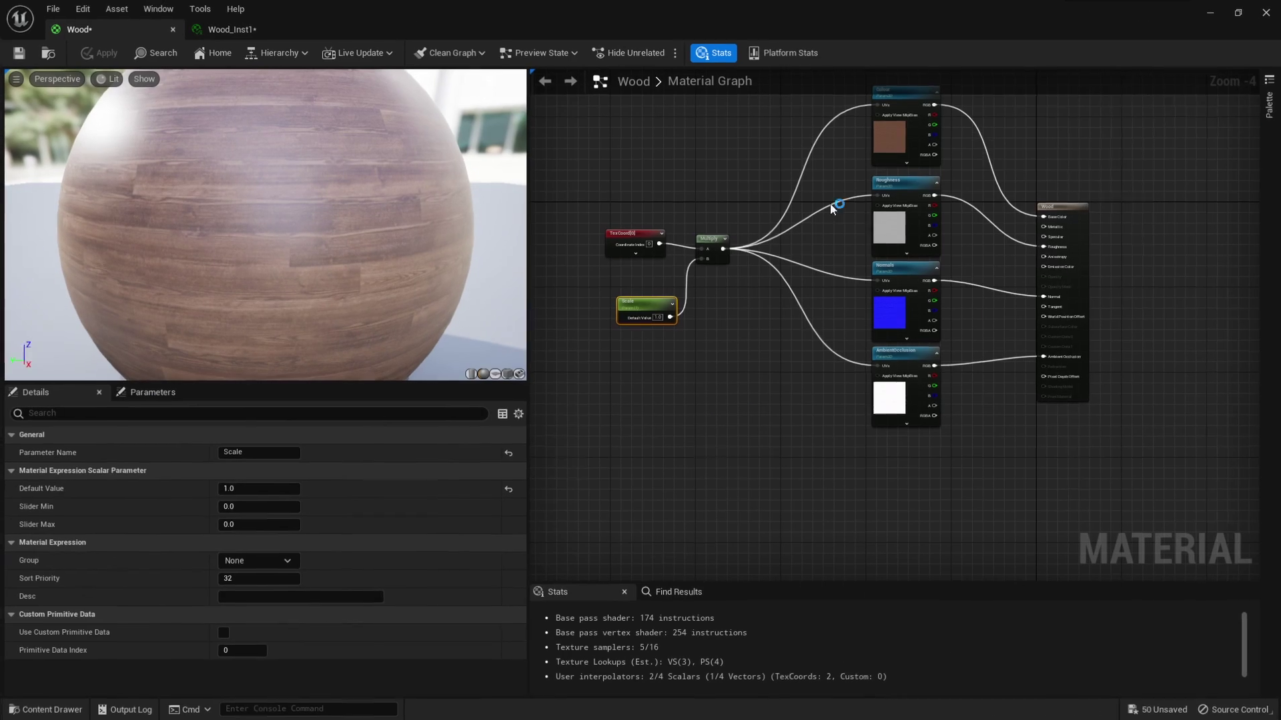
pyautogui.scroll(4, 770, 326)
pyautogui.rightClick(768, 474)
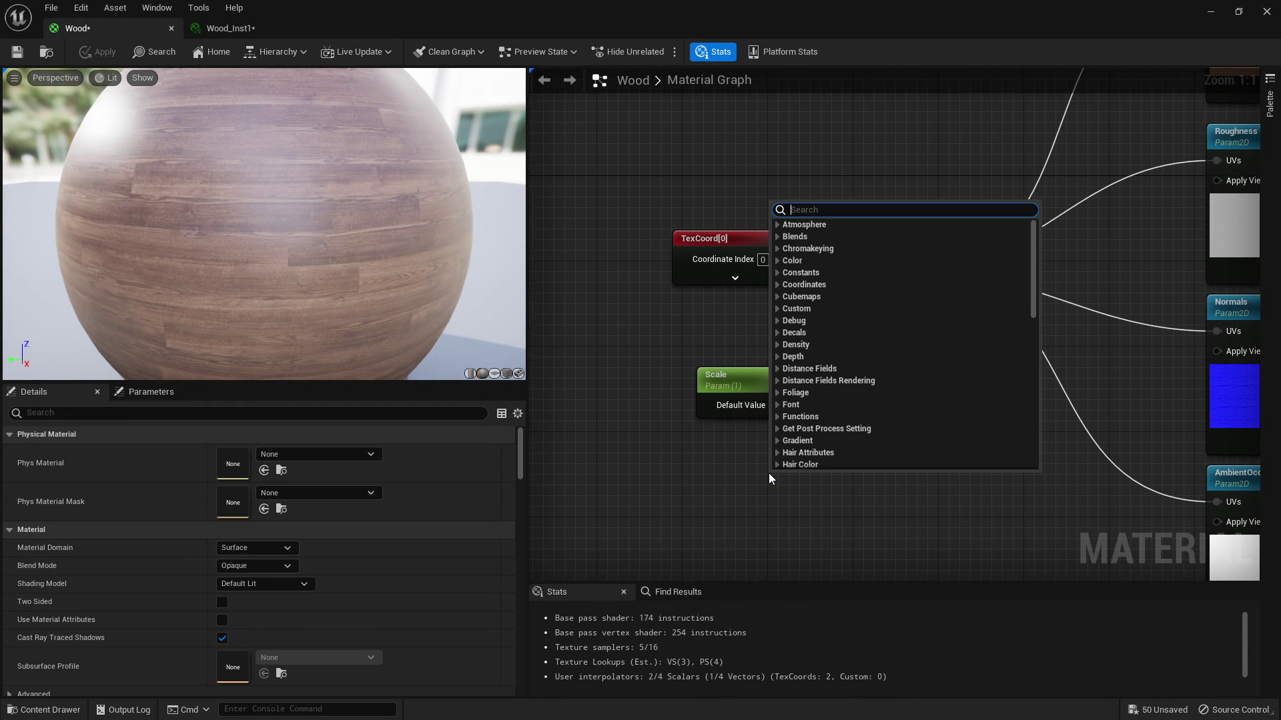
pyautogui.write('appendvec')
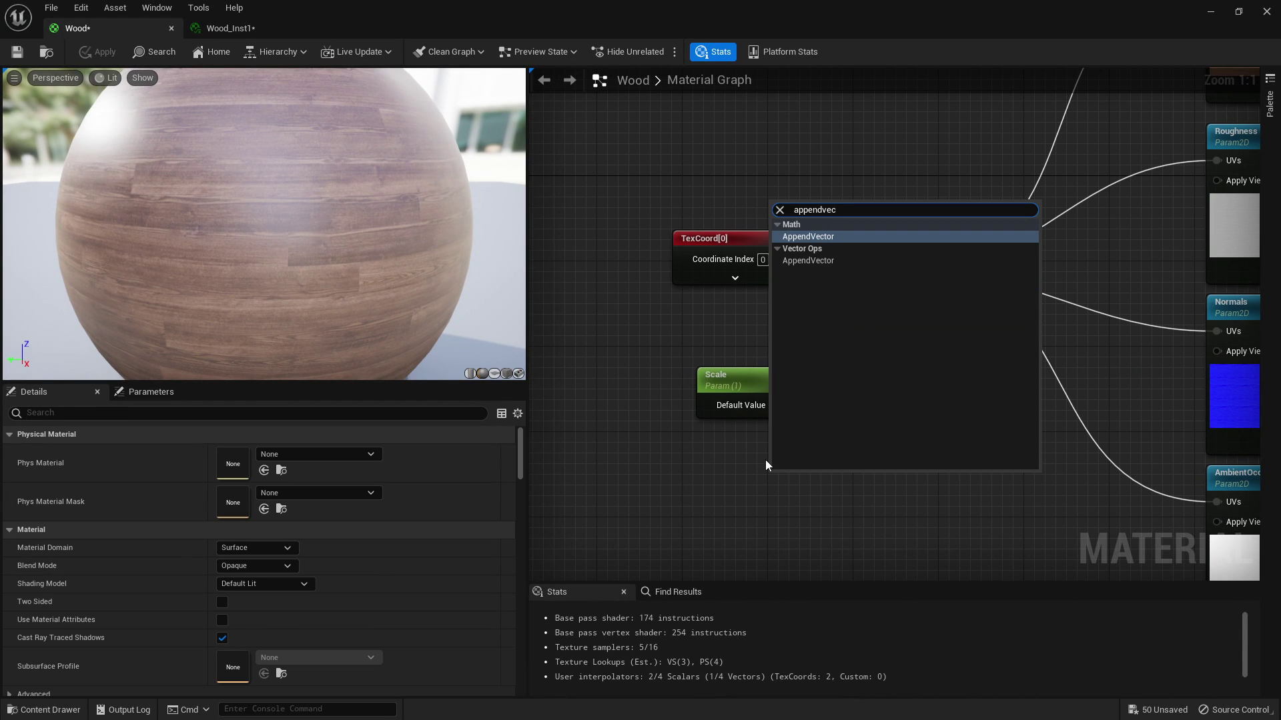
pyautogui.press('Return')
# Delete the Scale parameter and move the Append node up below the TextureCoordinate node.
pyautogui.click(754, 379)
pyautogui.press('Delete')
pyautogui.moveTo(799, 476); pyautogui.dragTo(787, 339)
# Add two Constant nodes beside the Append node and connect them to its A and B inputs.
pyautogui.click(670, 401)
pyautogui.press('1')
pyautogui.click(642, 353)
pyautogui.press('1')
pyautogui.click(650, 435)
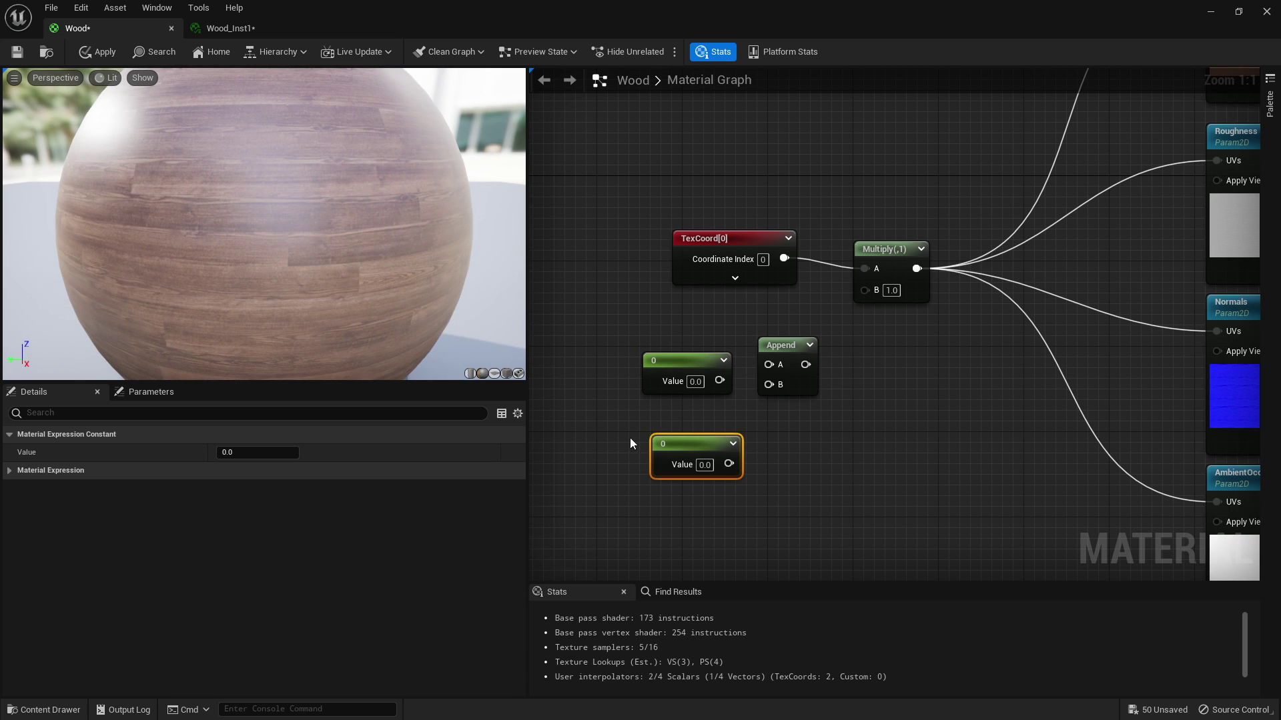
pyautogui.moveTo(719, 381); pyautogui.dragTo(768, 365)
pyautogui.moveTo(686, 355); pyautogui.dragTo(662, 330)
pyautogui.moveTo(728, 464); pyautogui.dragTo(768, 385)
pyautogui.moveTo(679, 443); pyautogui.dragTo(635, 419)
# Convert the two constants to parameters, naming the one on input A X and the one on input B Y.
pyautogui.rightClick(667, 350)
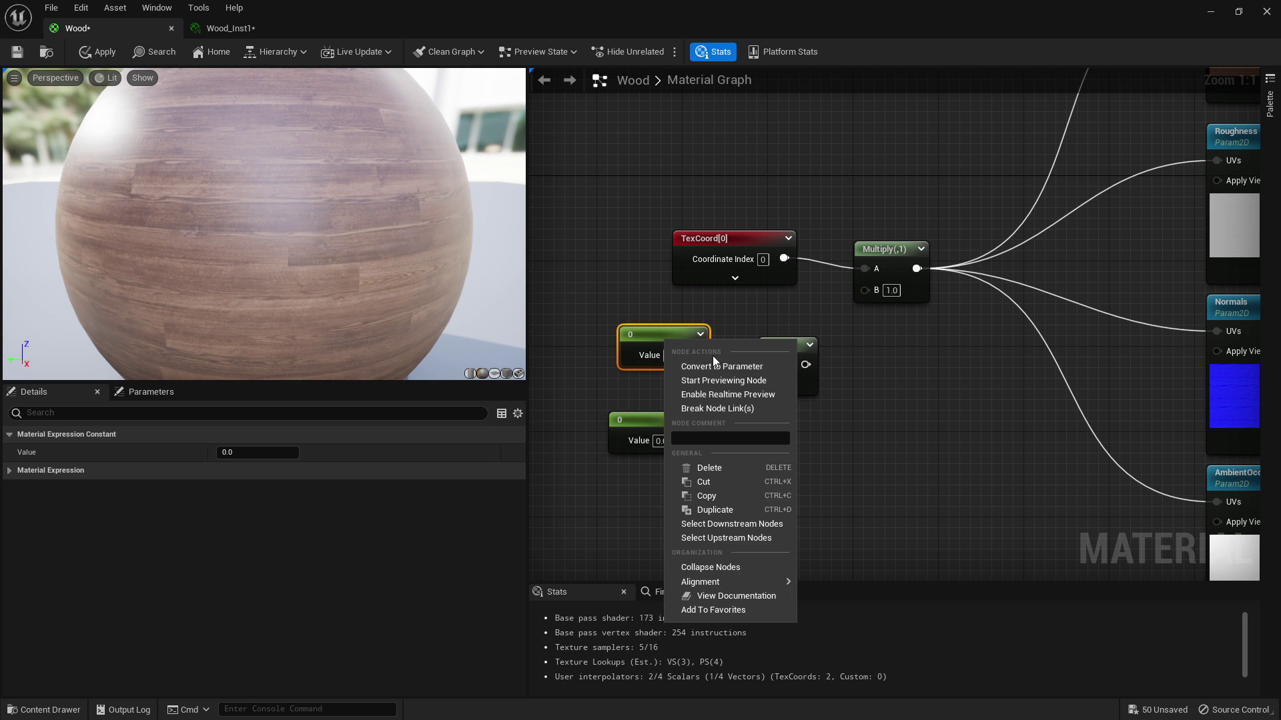
pyautogui.click(712, 361)
pyautogui.write('X')
pyautogui.press('Return')
pyautogui.click(653, 427)
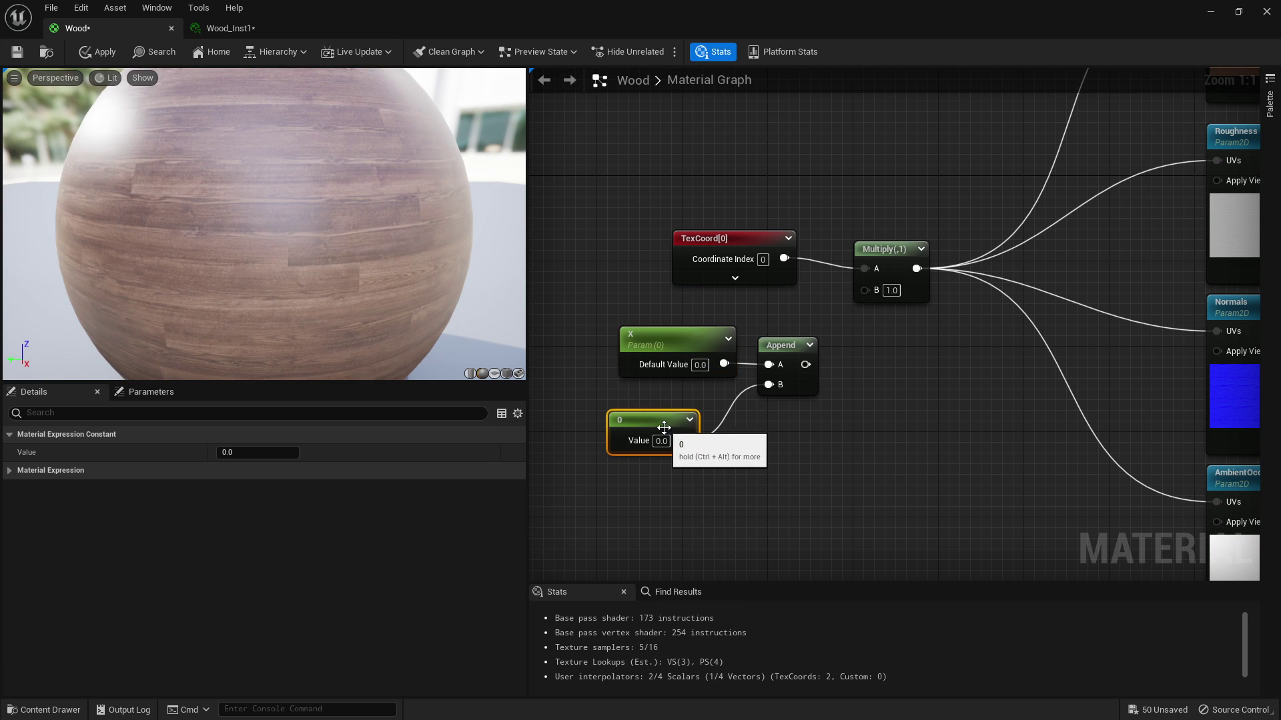
pyautogui.rightClick(666, 432)
pyautogui.click(695, 456)
pyautogui.write('Y')
pyautogui.press('Return')
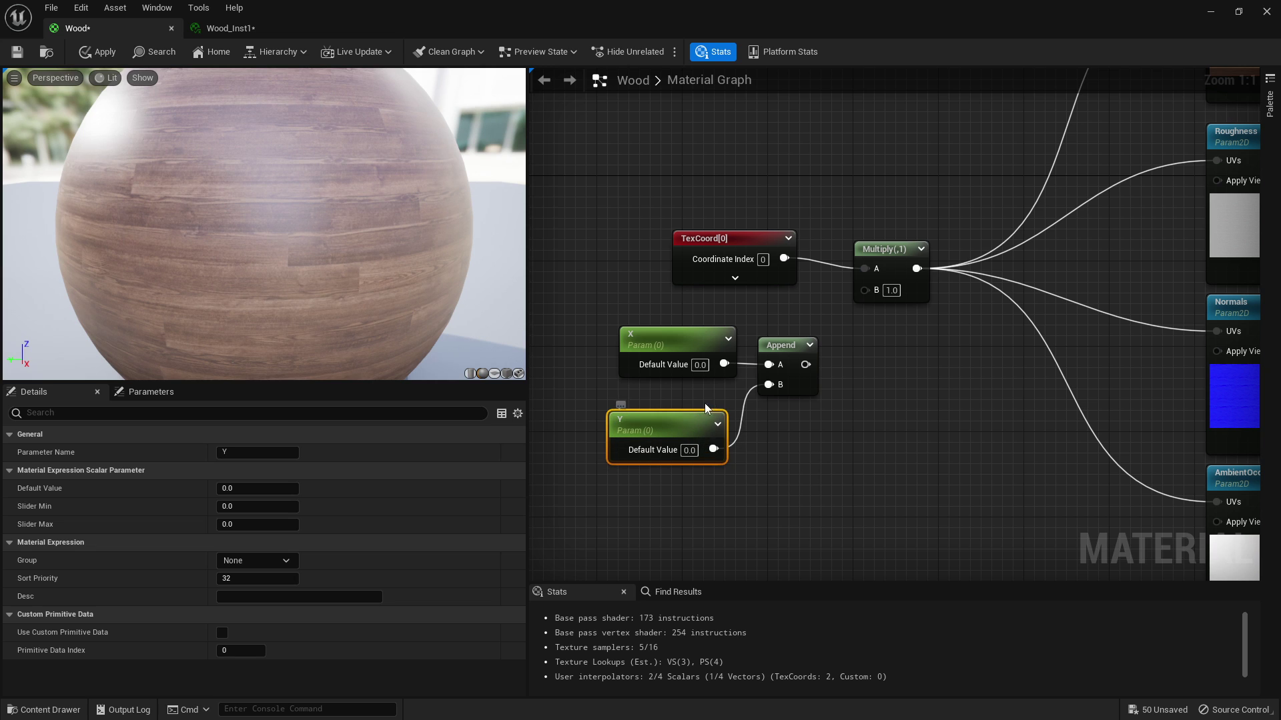
# Connect the Append node's output to the B input of the Multiply node.
pyautogui.moveTo(805, 365); pyautogui.dragTo(879, 292)
pyautogui.click(791, 407)
pyautogui.scroll(-3, 814, 381)
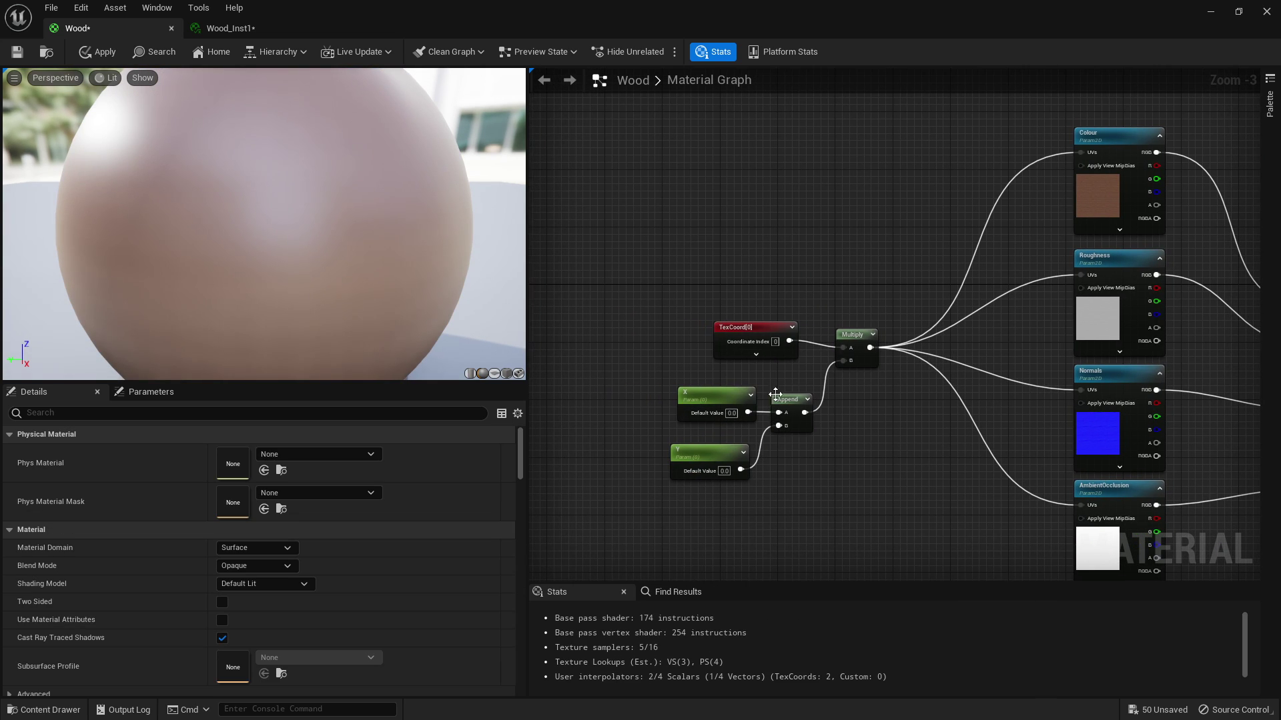
pyautogui.moveTo(665, 394); pyautogui.dragTo(820, 483)
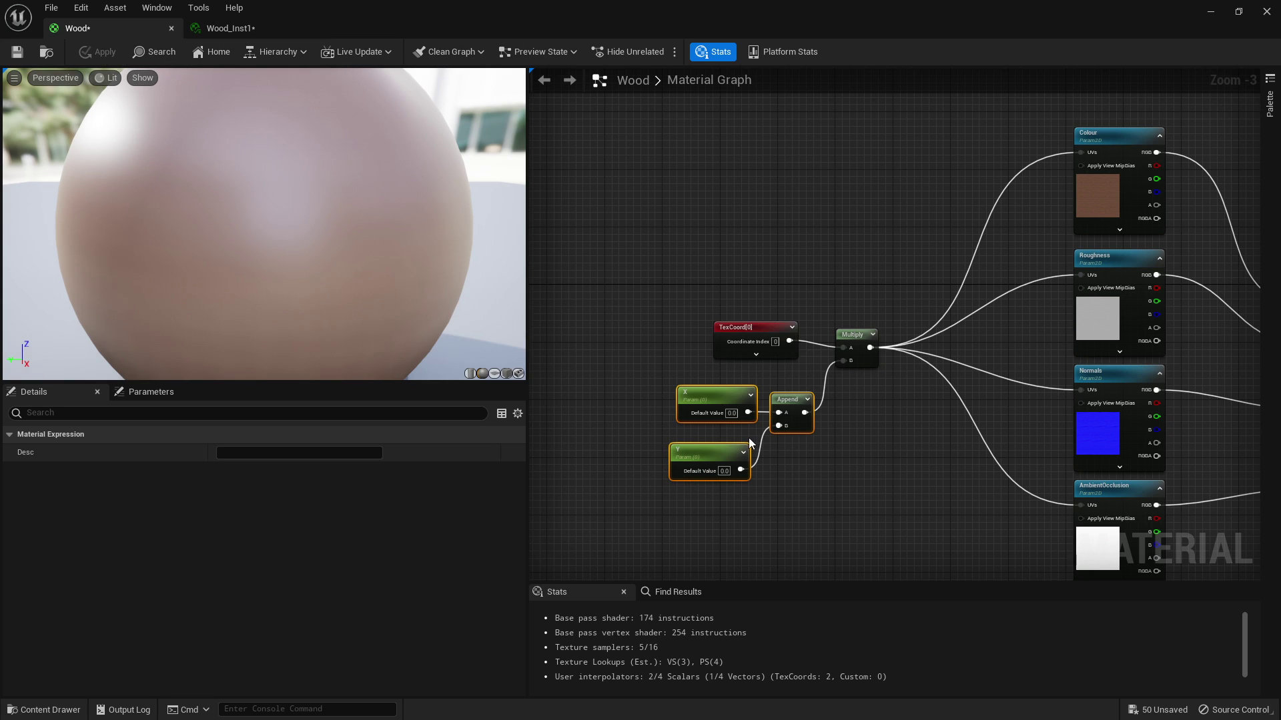
# Set the default values of the X and Y parameters to 1, and apply the material before closing its editor.
pyautogui.click(725, 394)
pyautogui.click(267, 488)
pyautogui.write('1')
pyautogui.press('Return')
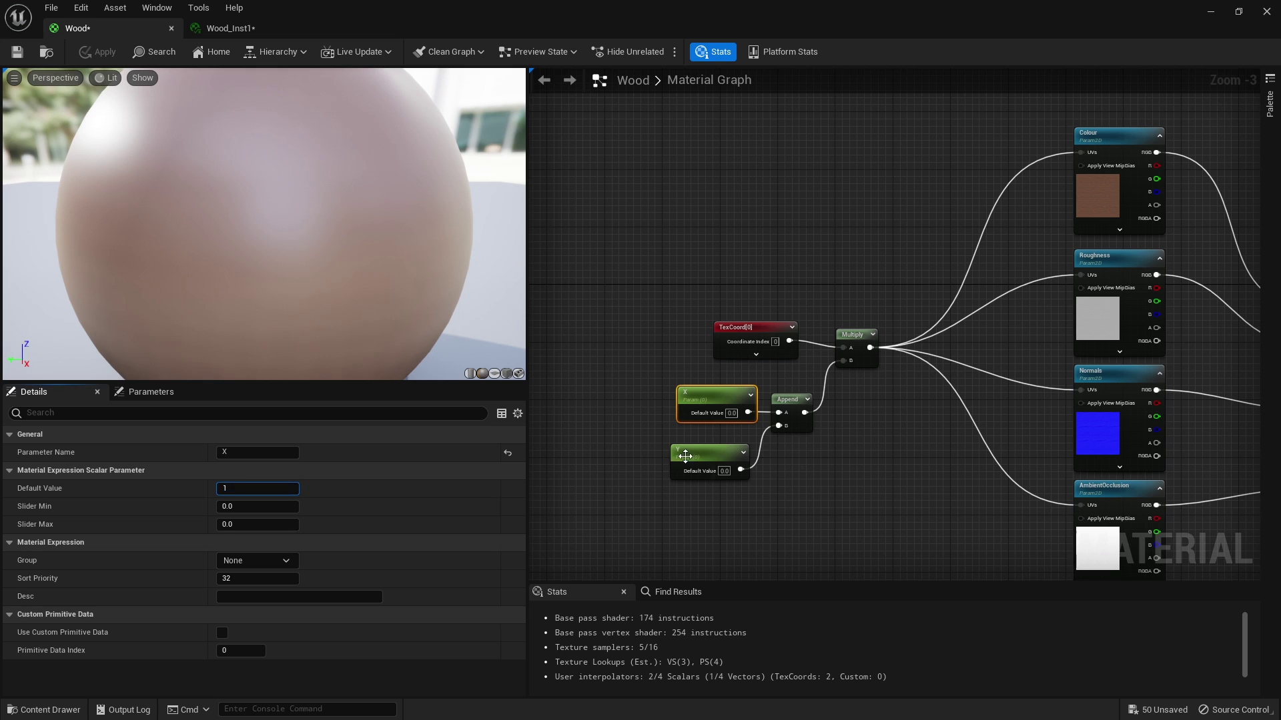
pyautogui.click(687, 455)
pyautogui.click(260, 488)
pyautogui.write('1')
pyautogui.click(863, 426)
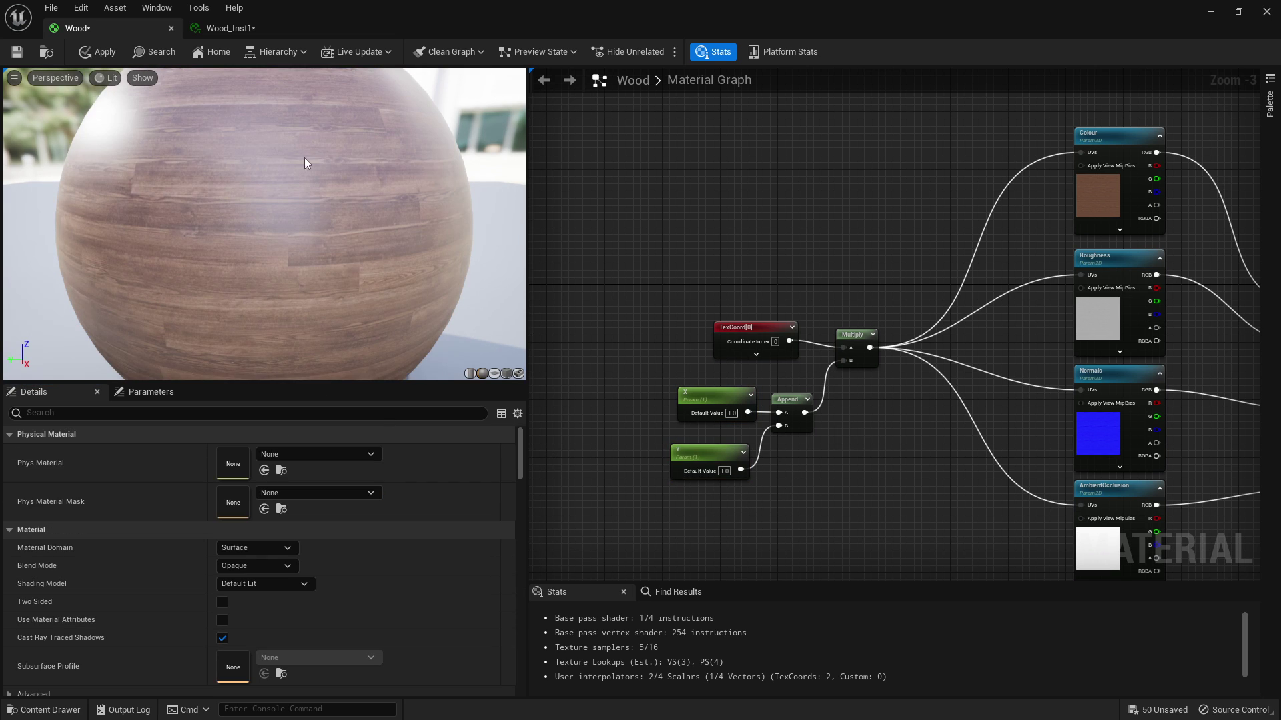
pyautogui.click(94, 45)
pyautogui.click(1266, 12)
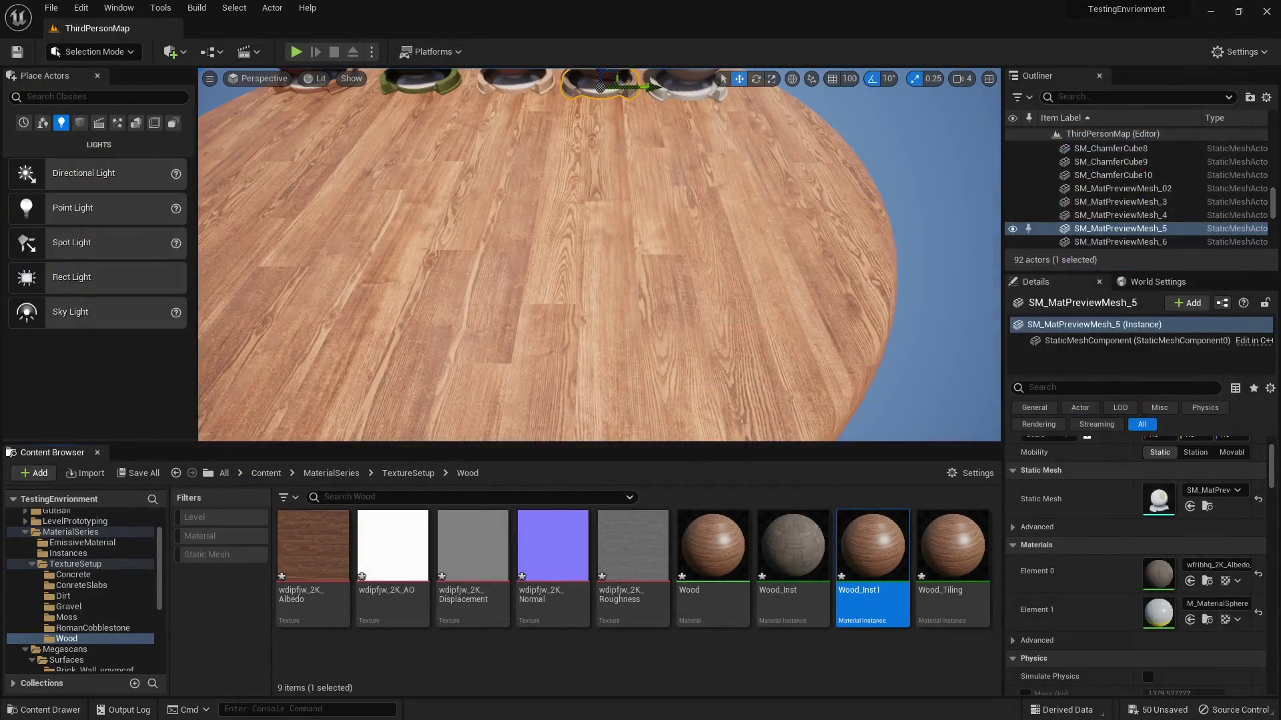
# Select the platform, reopen its Wood_Inst1 material instance and move that window so the parameters are fully in view.
pyautogui.click(1099, 201)
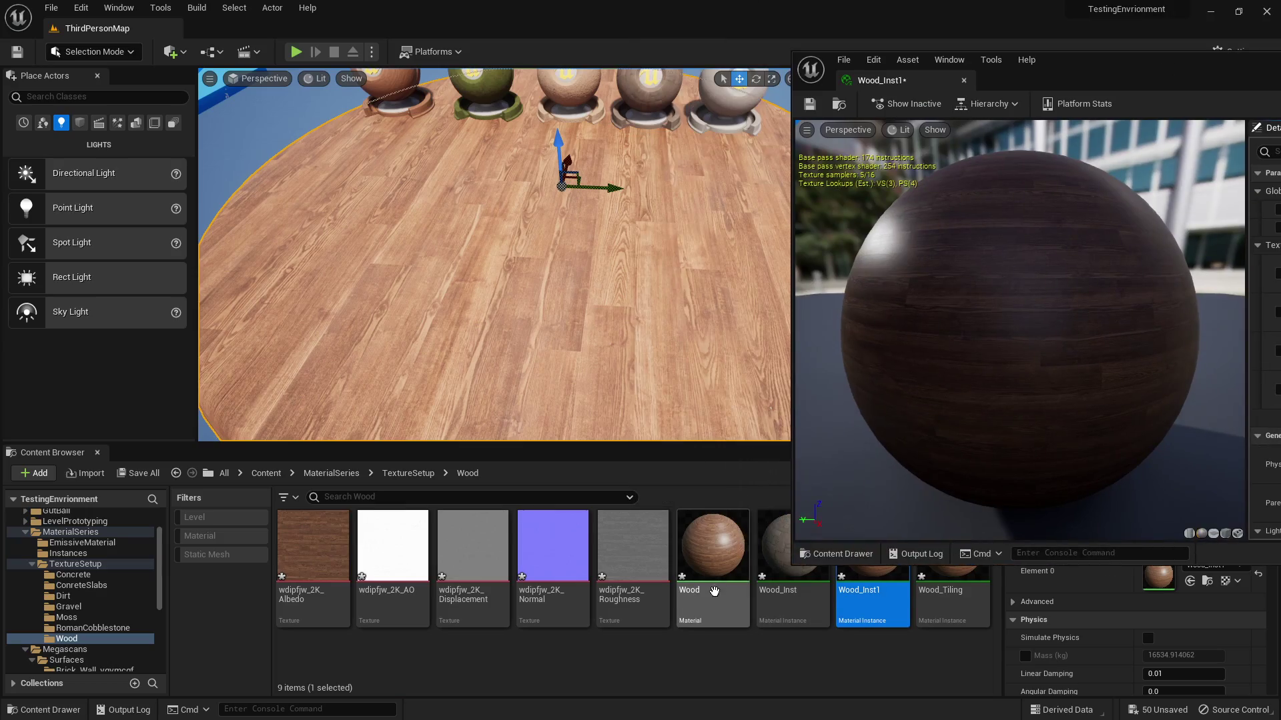
pyautogui.rightClick(712, 545)
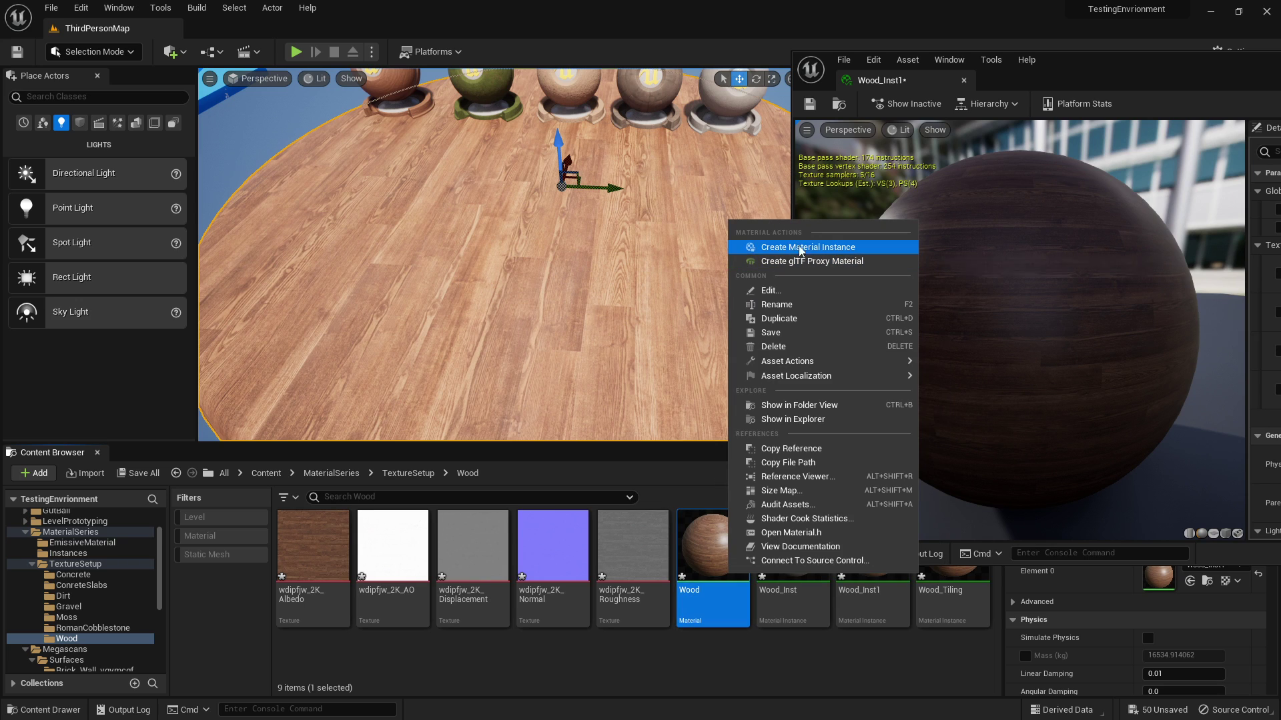
pyautogui.click(851, 655)
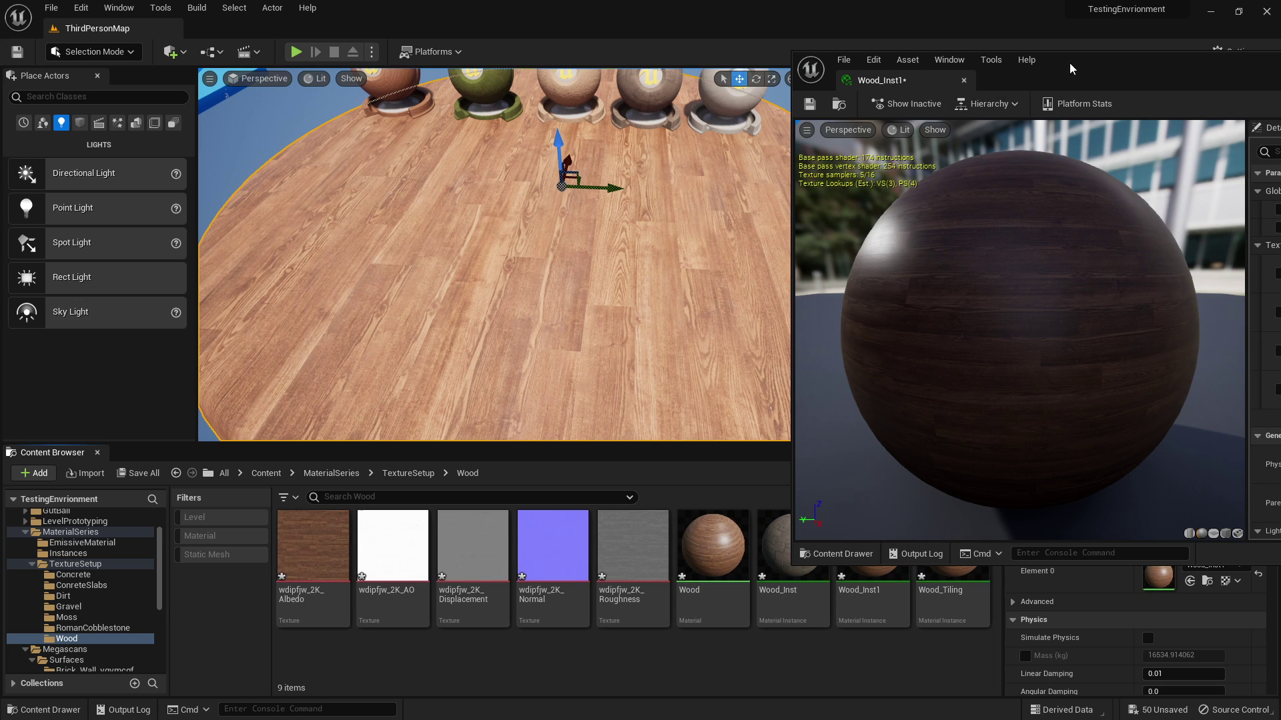
pyautogui.moveTo(1070, 69); pyautogui.dragTo(903, 63)
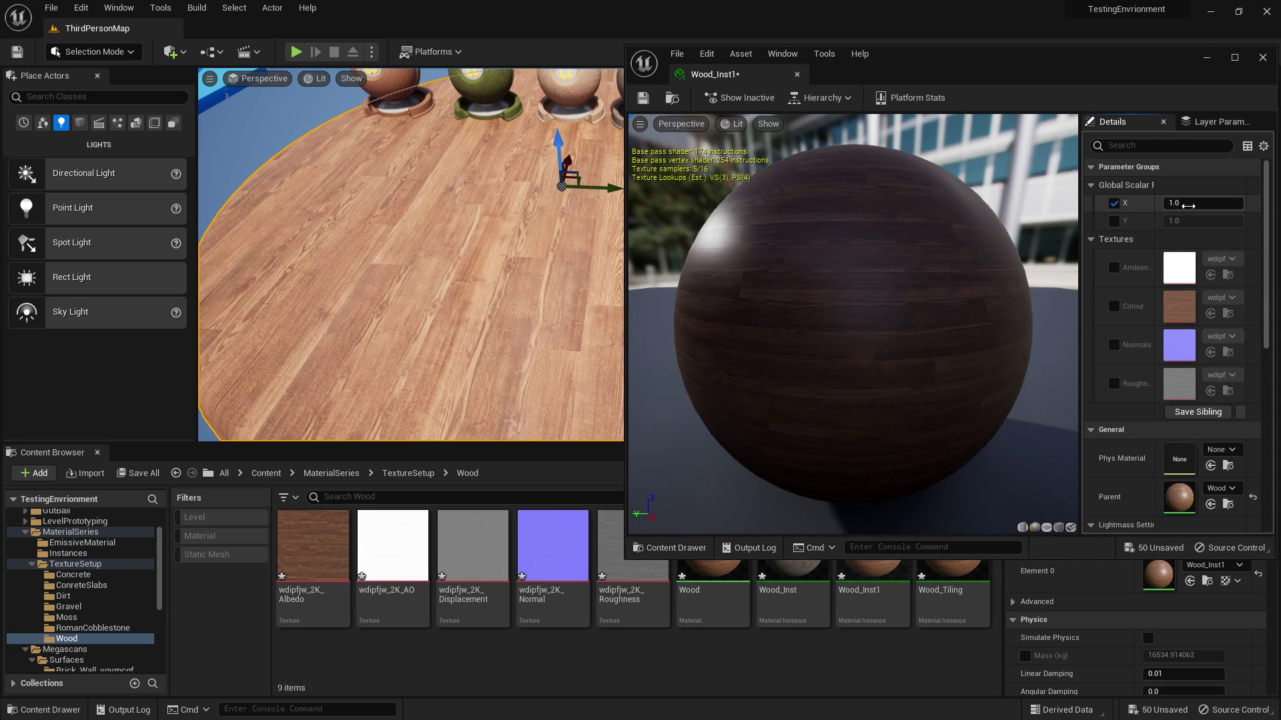
# Override the instance's X with about 2.32 and Y with about 3.36, and close its editor.
pyautogui.moveTo(1188, 206); pyautogui.dragTo(1261, 206)
pyautogui.moveTo(327, 244)
pyautogui.mouseDown(button='right')
pyautogui.moveTo(373, 234)
pyautogui.moveTo(360, 267)
pyautogui.moveTo(334, 260)
pyautogui.mouseUp(button='right')
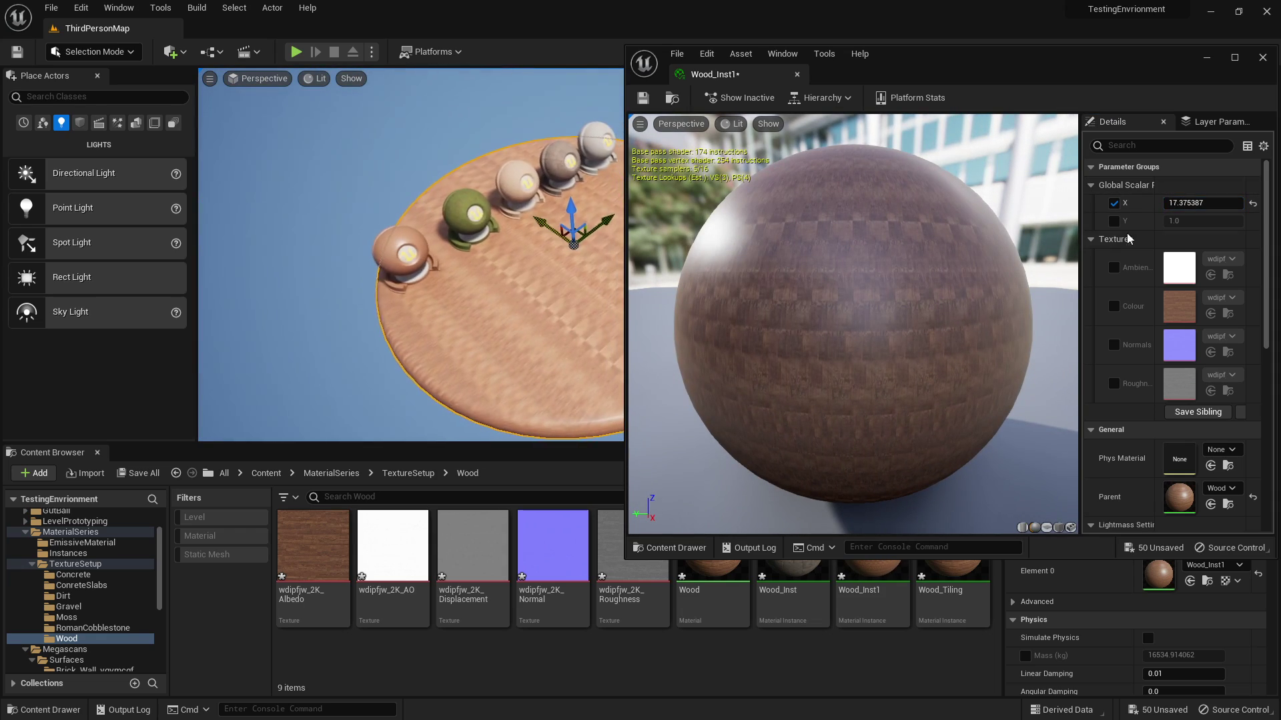
pyautogui.moveTo(1194, 205); pyautogui.dragTo(1221, 220)
pyautogui.click(1113, 222)
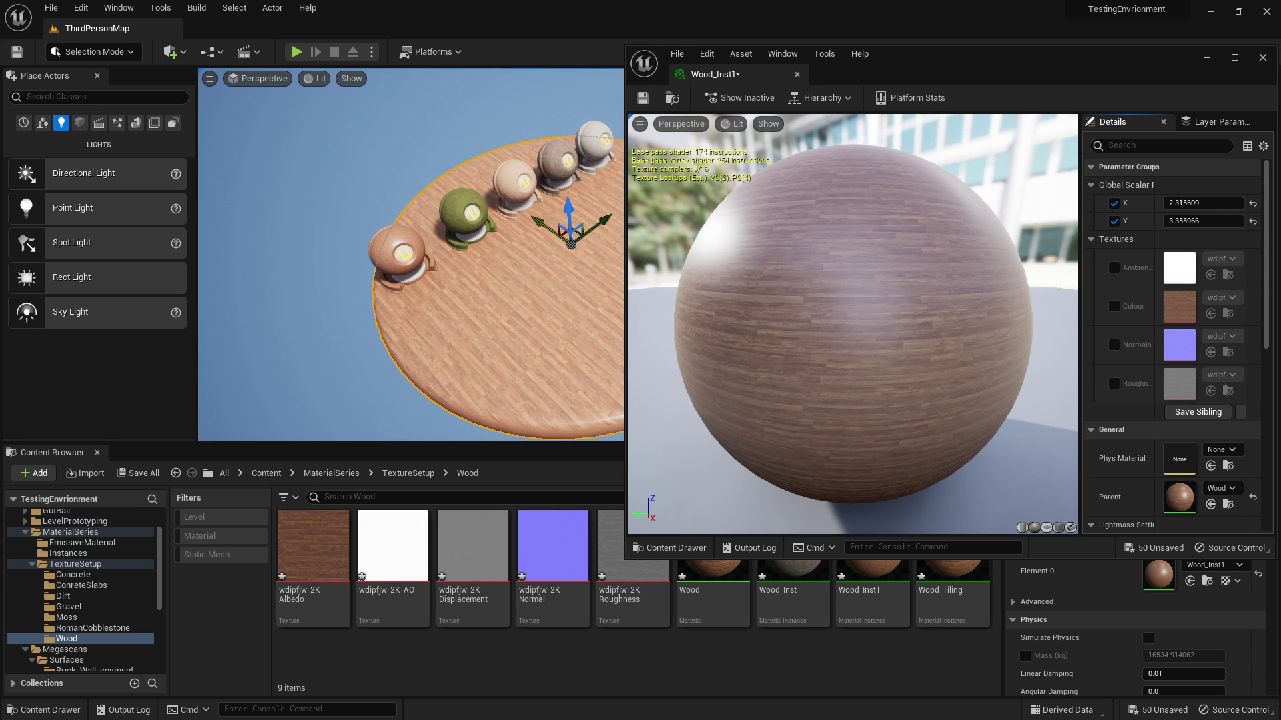
pyautogui.click(1262, 56)
# Reopen the platform's Wood_Inst1 material instance and set its X value to 2.
pyautogui.scroll(6, 615, 305)
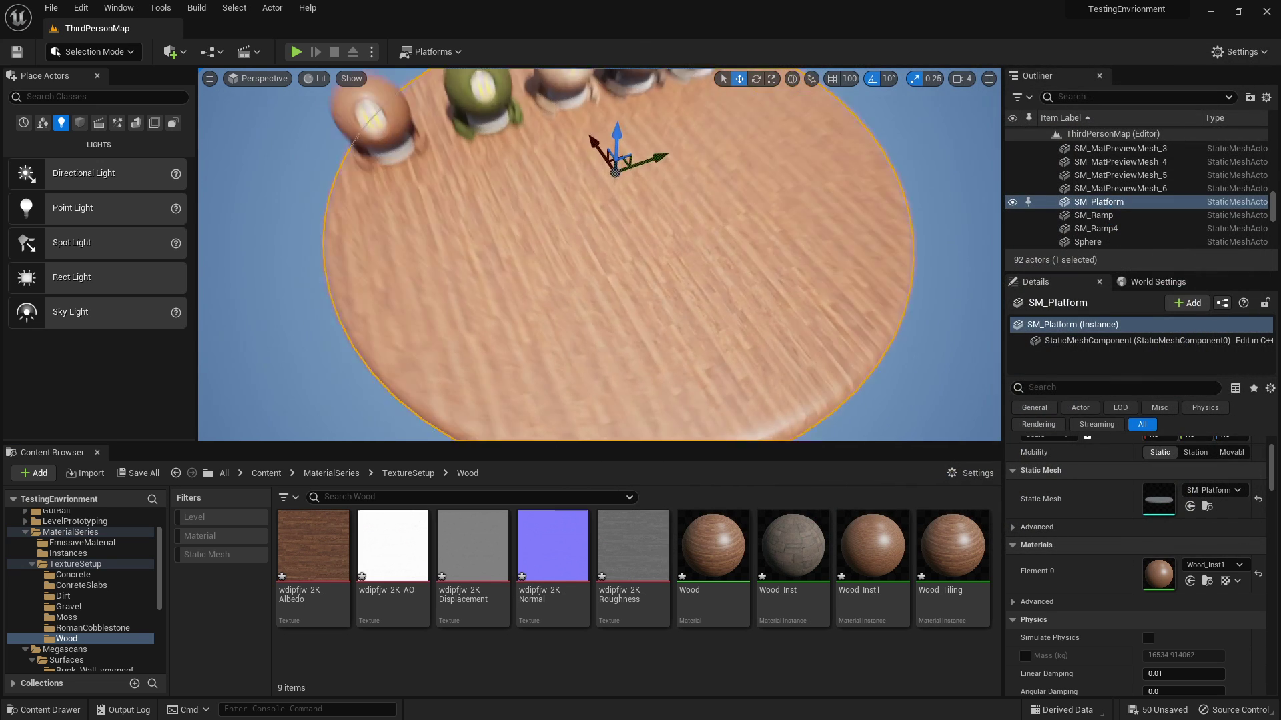
pyautogui.moveTo(623, 314); pyautogui.dragTo(466, 361, button='right')
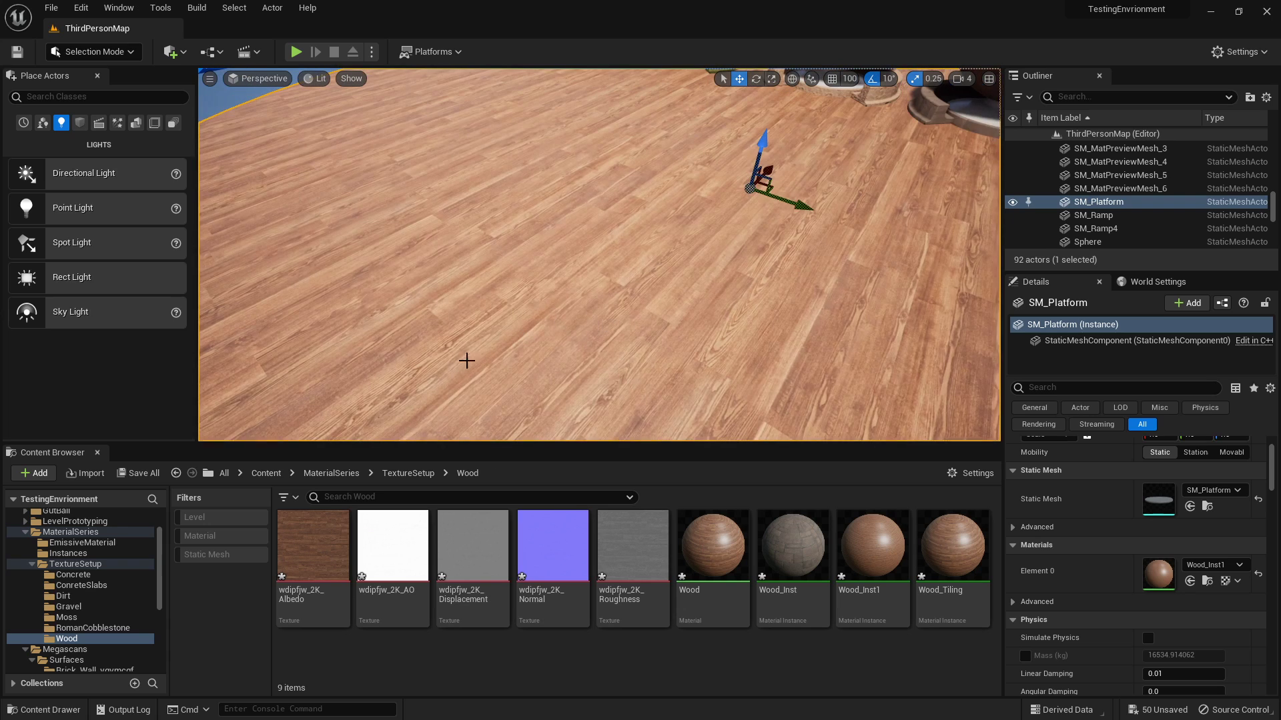
pyautogui.scroll(-4, 552, 320)
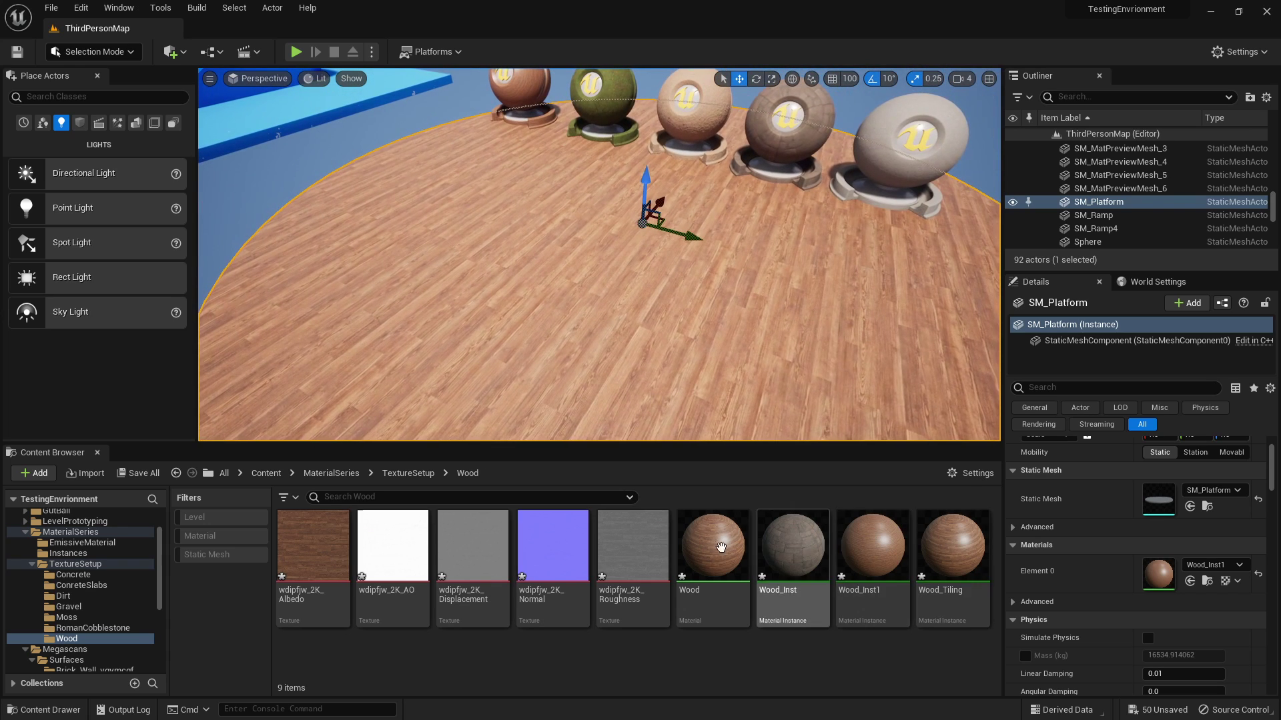
pyautogui.doubleClick(1158, 573)
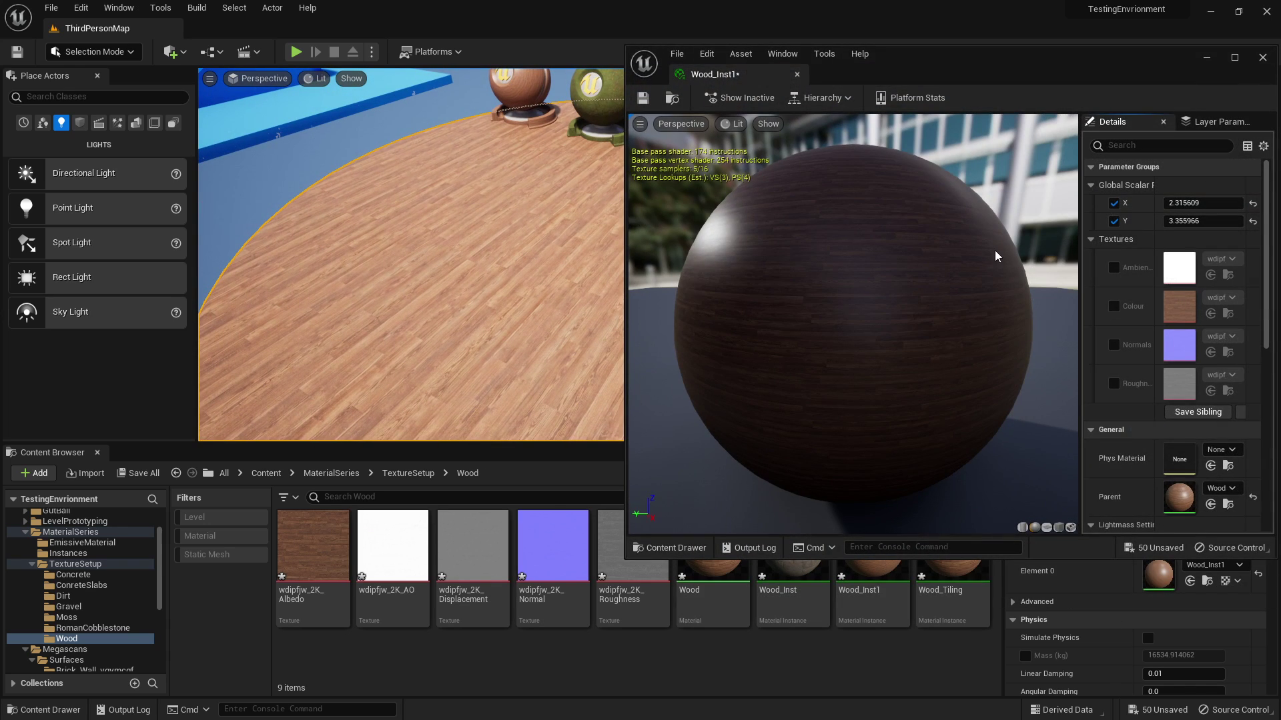
pyautogui.click(1201, 203)
pyautogui.write('2')
pyautogui.press('Tab')
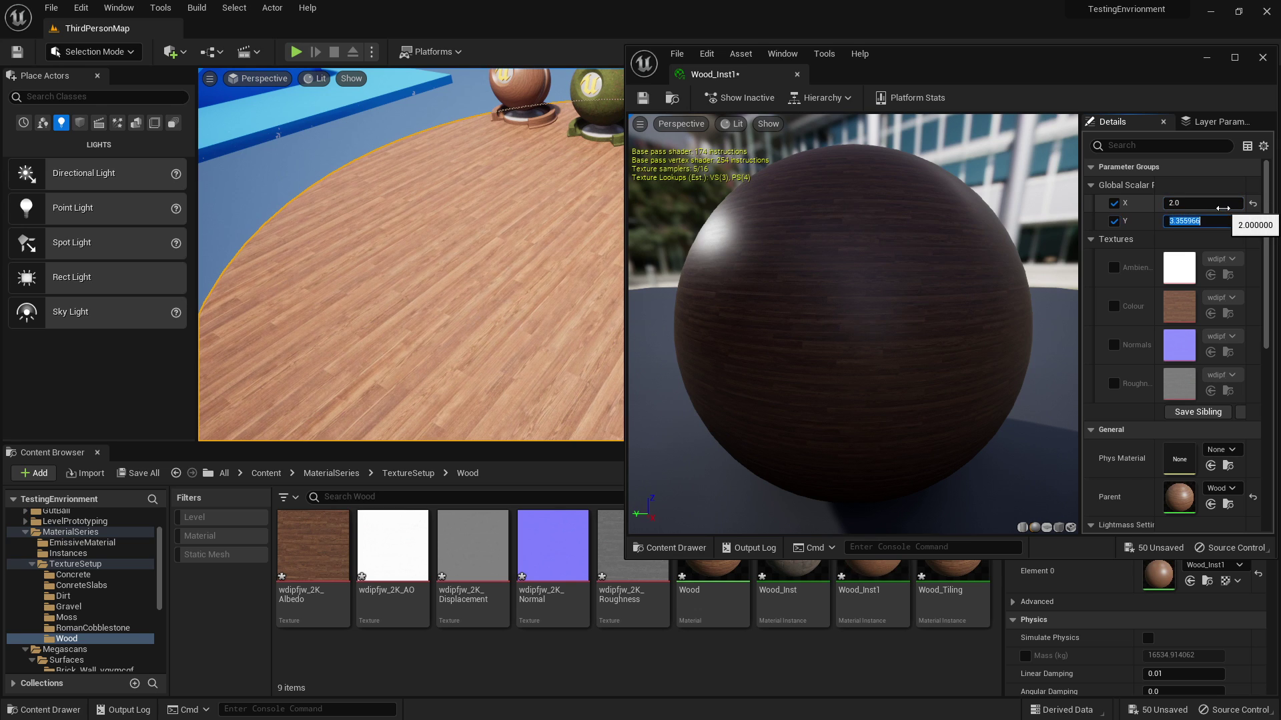